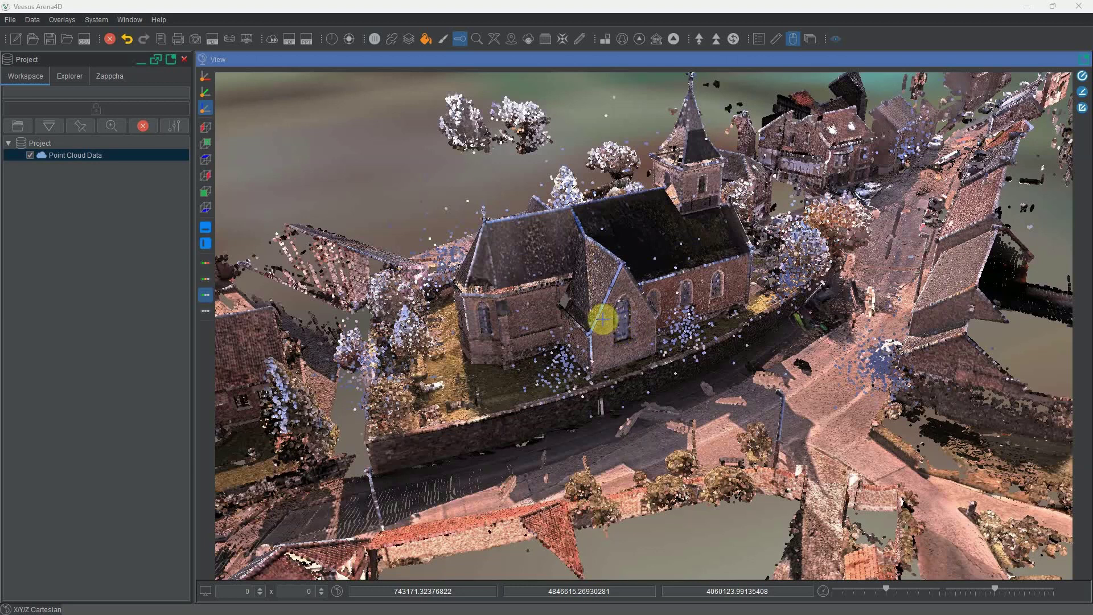
# Orbit the view around the scanned church to reach new viewing angles.
pyautogui.moveTo(602, 350); pyautogui.dragTo(454, 113)
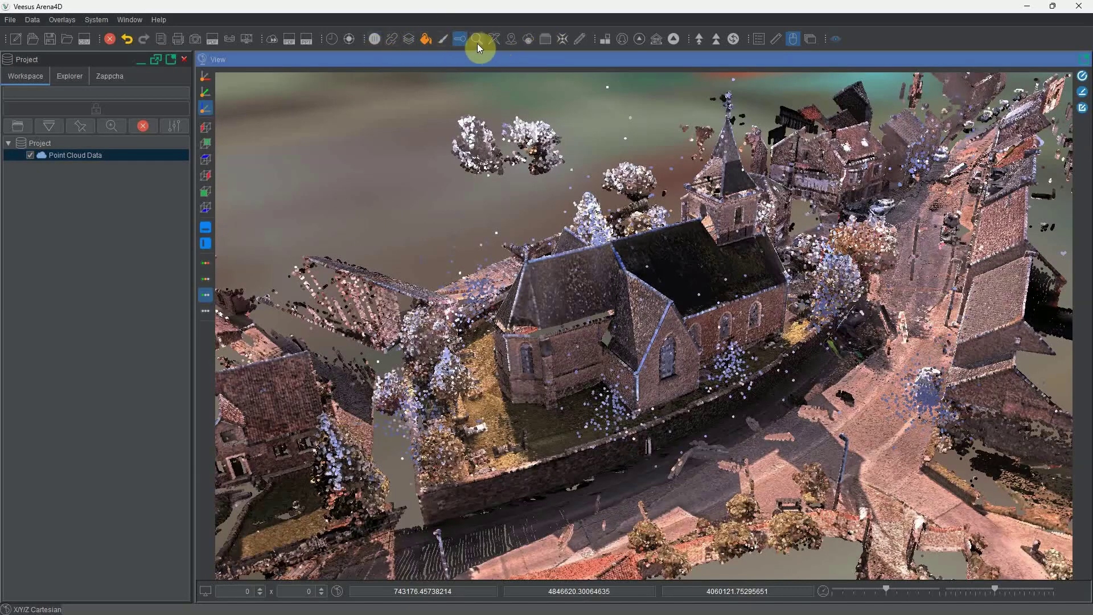
pyautogui.moveTo(623, 384); pyautogui.dragTo(571, 388)
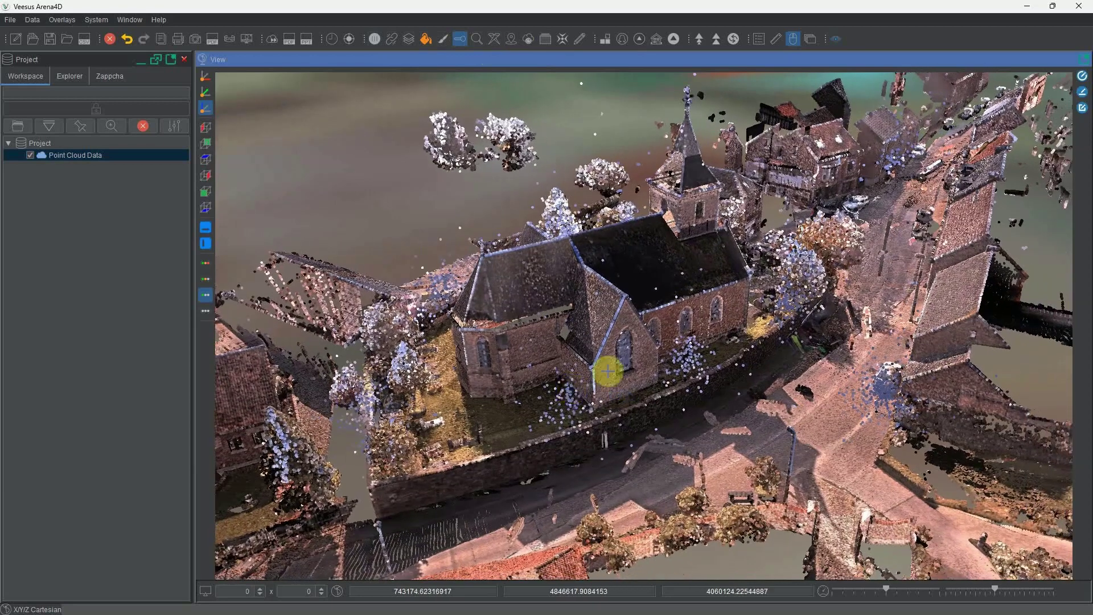
# Add a light object to the scene, keeping the default name Light.
pyautogui.rightClick(634, 339)
pyautogui.moveTo(644, 349)
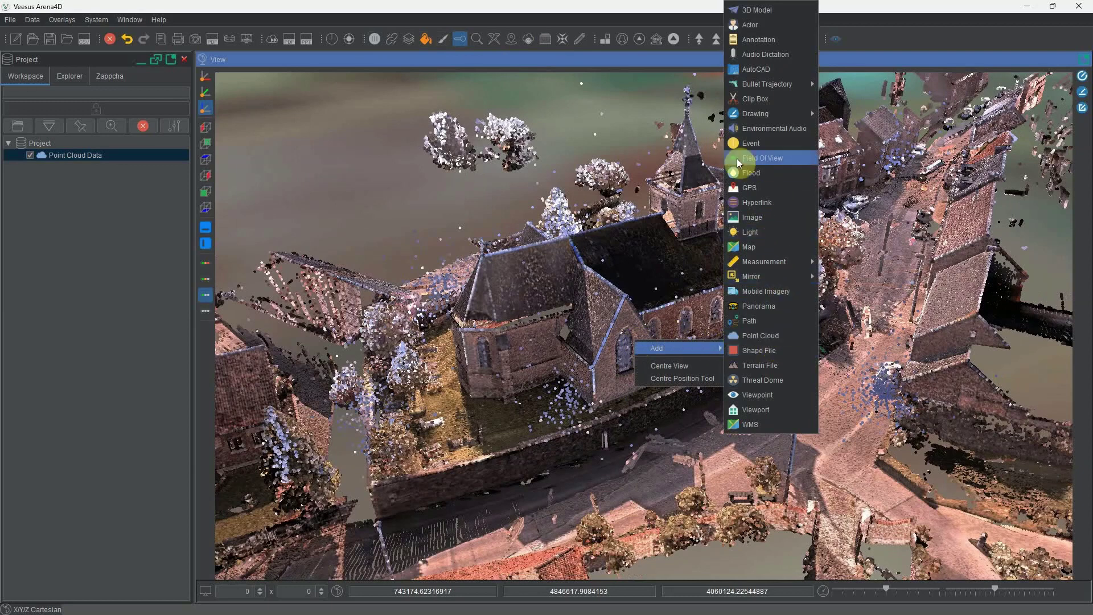
pyautogui.click(749, 233)
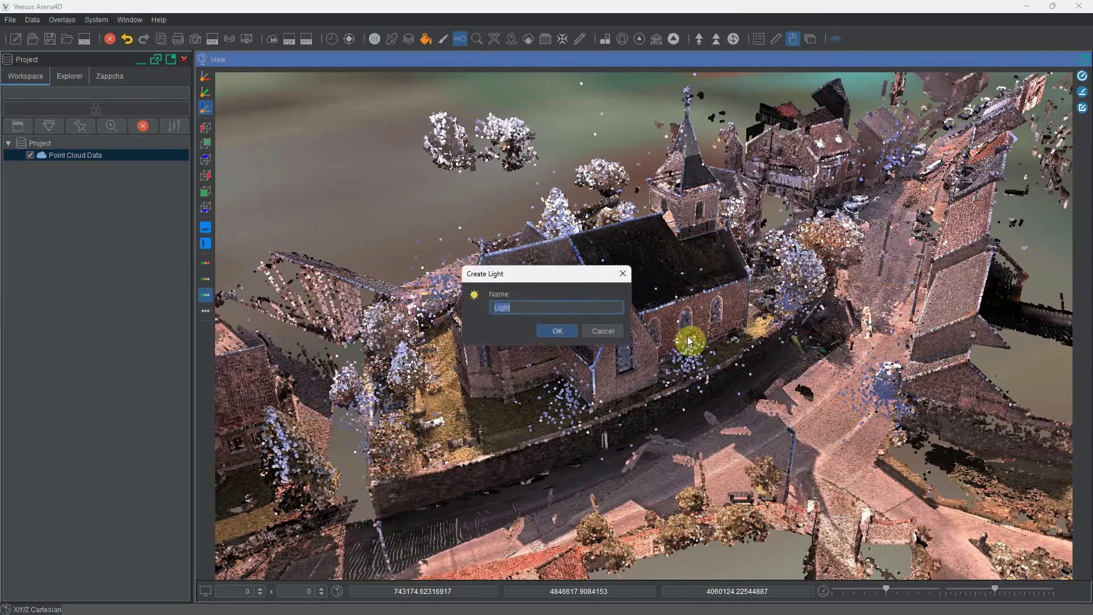
pyautogui.click(558, 331)
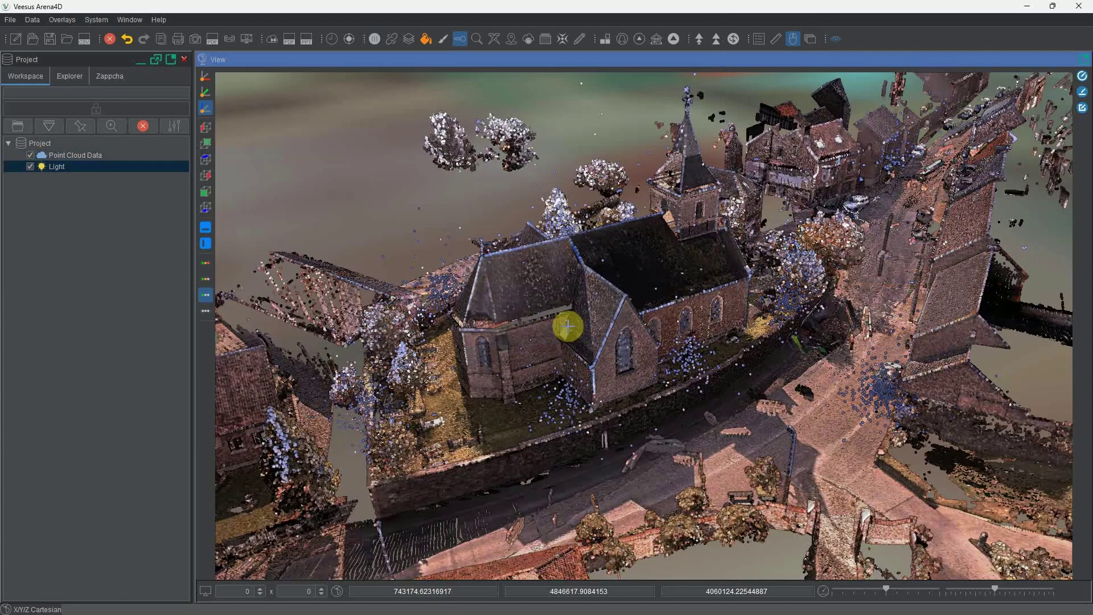
pyautogui.moveTo(640, 370); pyautogui.dragTo(927, 355)
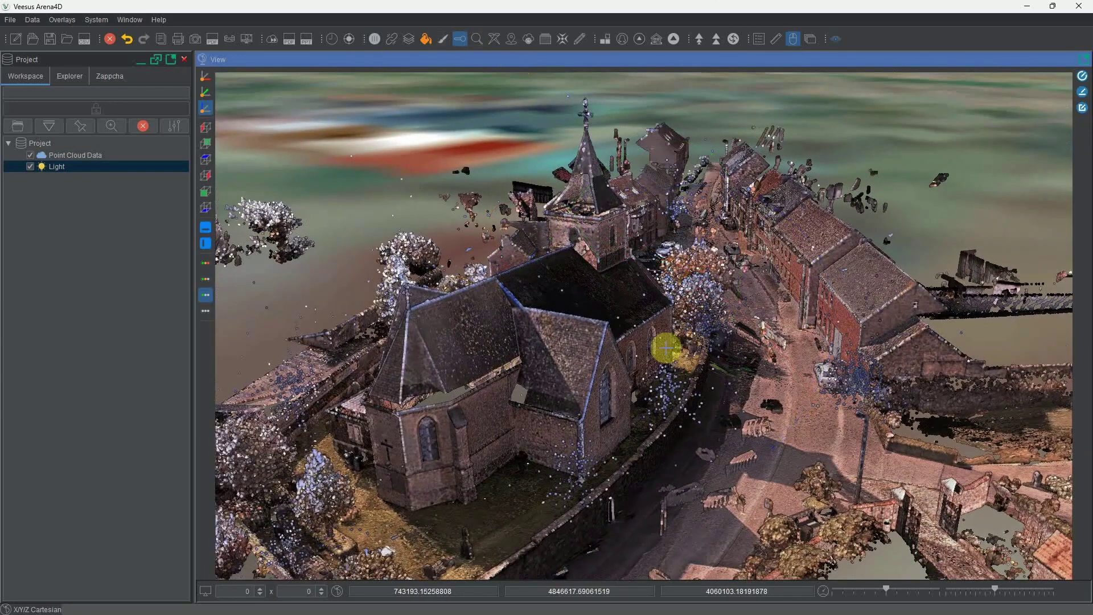
pyautogui.moveTo(667, 347); pyautogui.dragTo(723, 361)
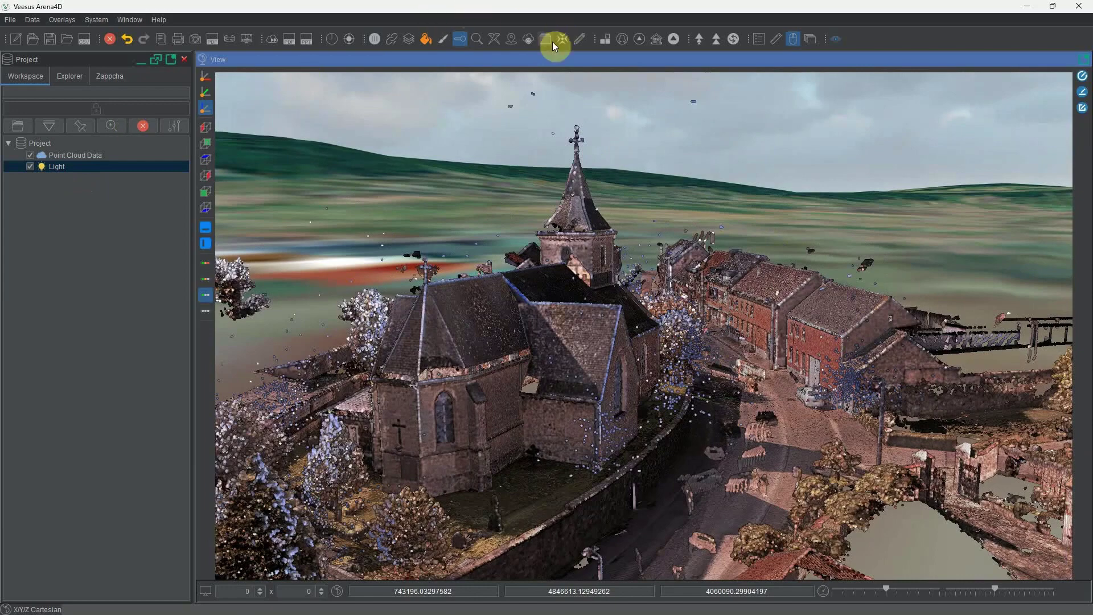
pyautogui.moveTo(684, 324); pyautogui.dragTo(656, 361)
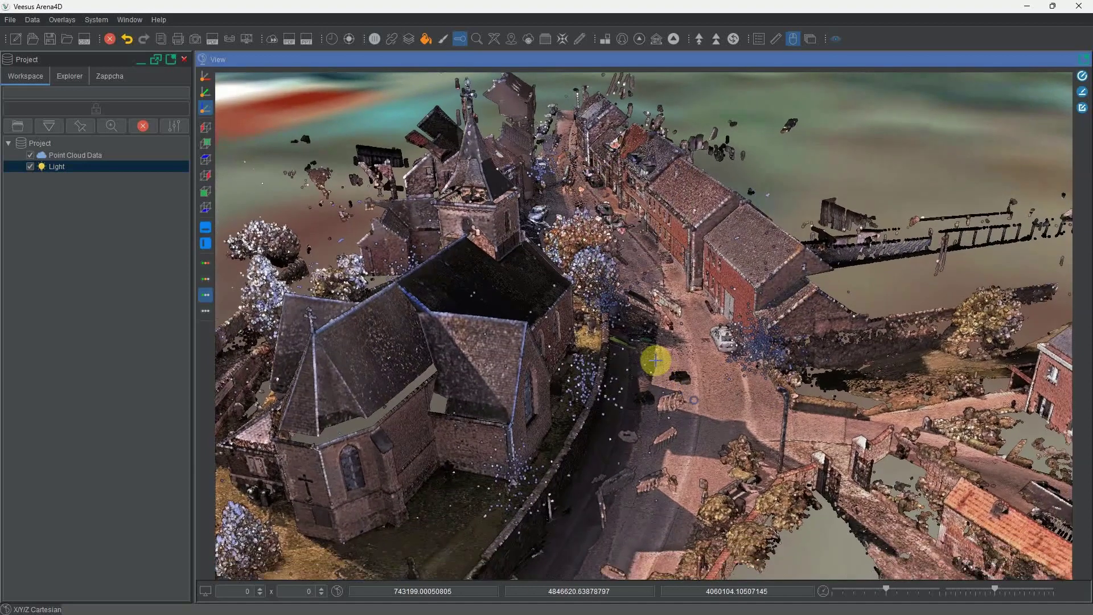
# Show the Light's properties and set its Mode to Luminance to preview grey shading.
pyautogui.click(176, 126)
pyautogui.scroll(-3, 125, 511)
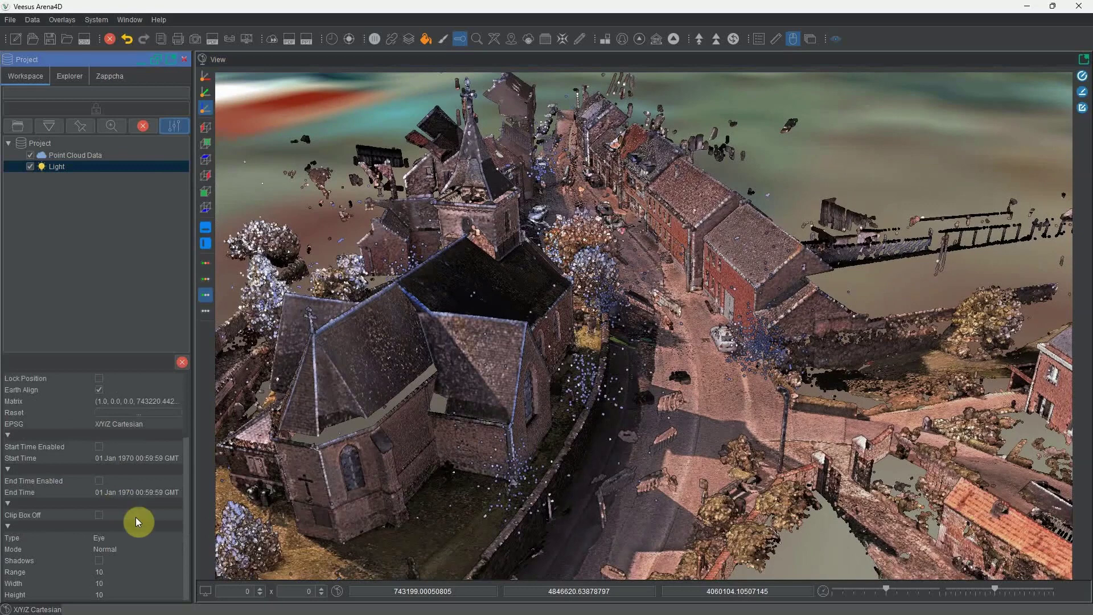
pyautogui.click(118, 548)
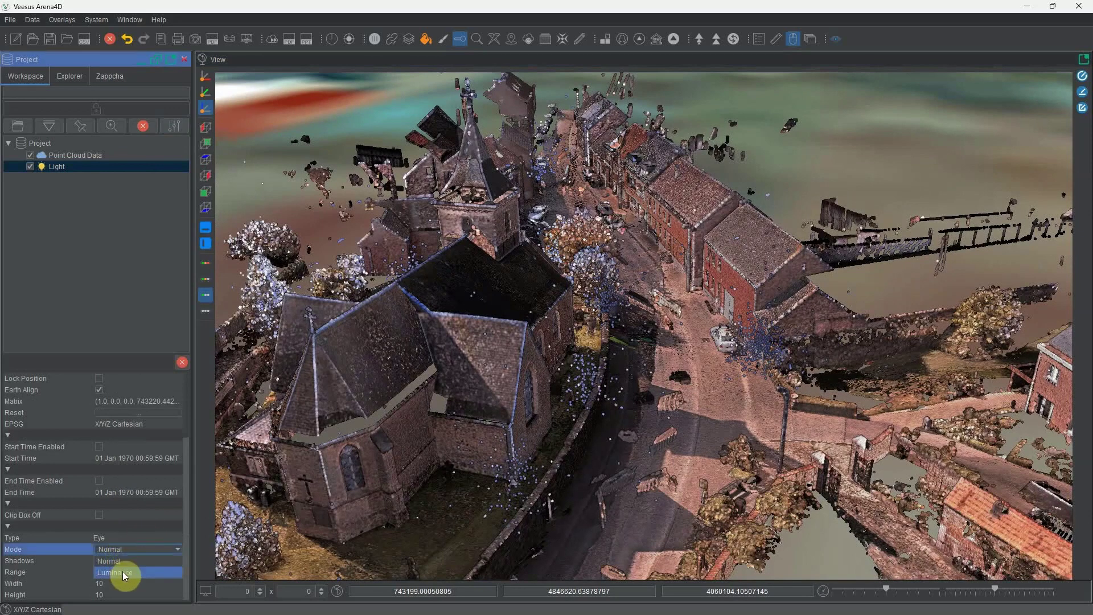
pyautogui.click(122, 572)
pyautogui.moveTo(610, 501)
pyautogui.mouseDown()
pyautogui.moveTo(664, 430)
pyautogui.moveTo(578, 399)
pyautogui.moveTo(640, 415)
pyautogui.moveTo(33, 399)
pyautogui.moveTo(522, 326)
pyautogui.moveTo(427, 386)
pyautogui.moveTo(420, 415)
pyautogui.mouseUp()
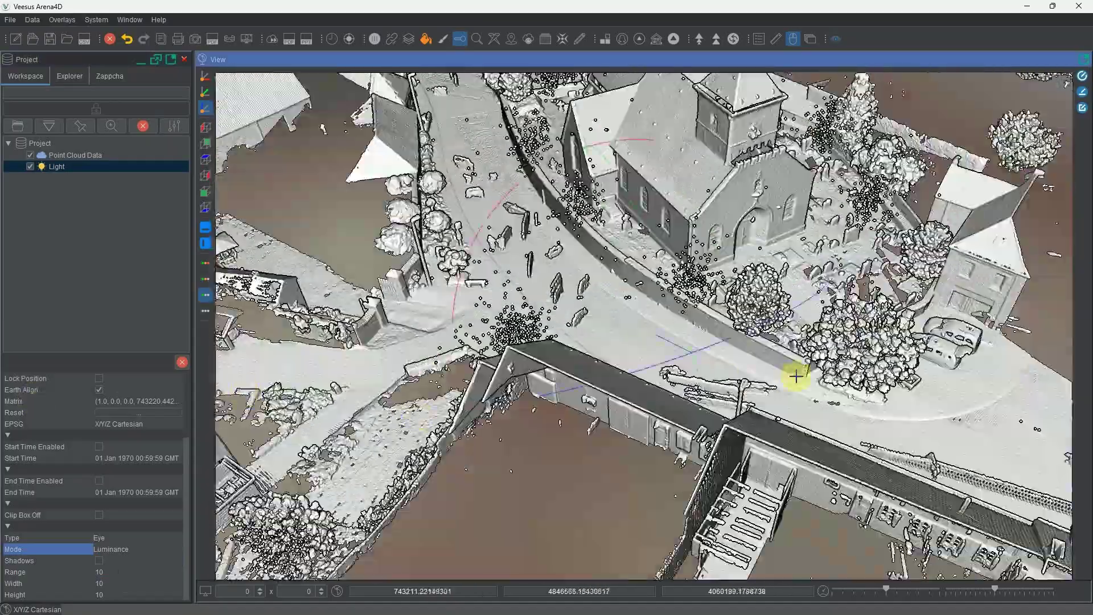
pyautogui.moveTo(798, 376); pyautogui.dragTo(501, 354)
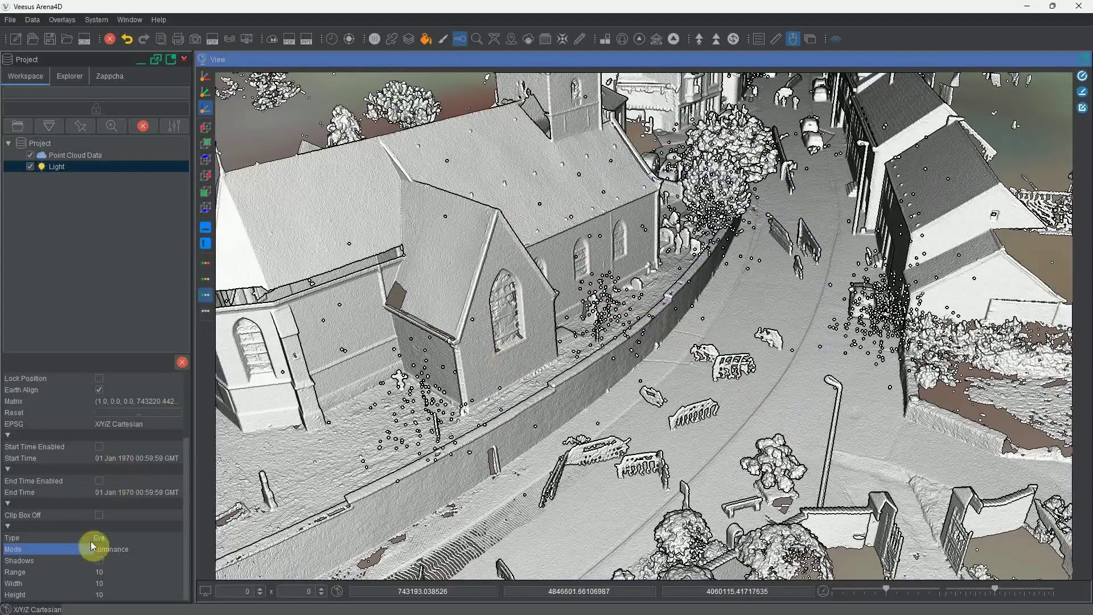
# Set the Light's Mode back to Normal.
pyautogui.click(118, 549)
pyautogui.click(118, 559)
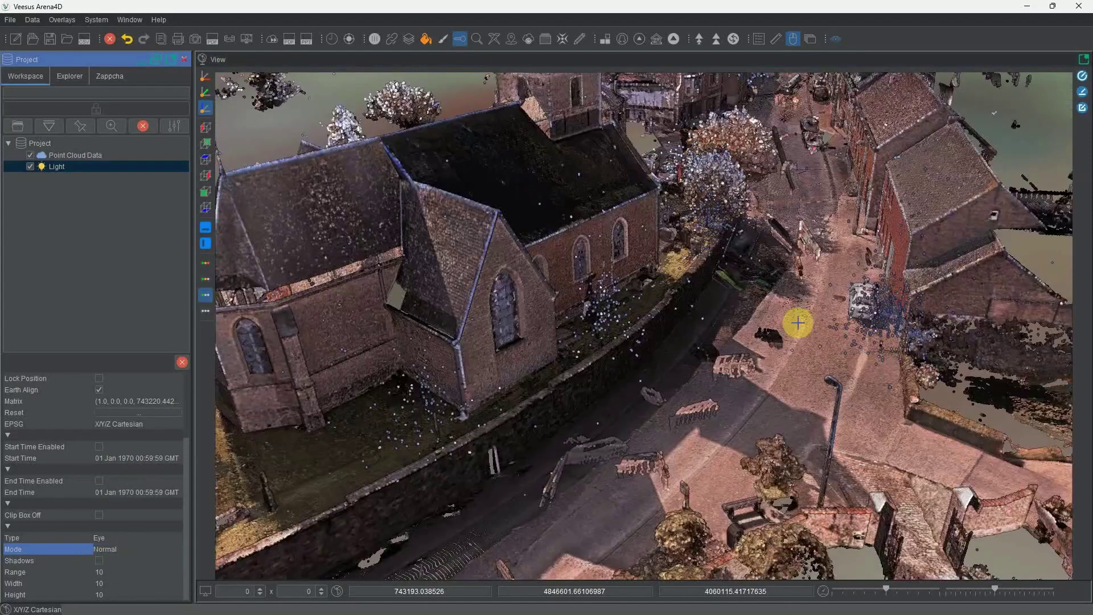
pyautogui.moveTo(752, 343); pyautogui.dragTo(468, 375)
# Enable Shadows on the Light, toggling them off and on to compare.
pyautogui.click(29, 166)
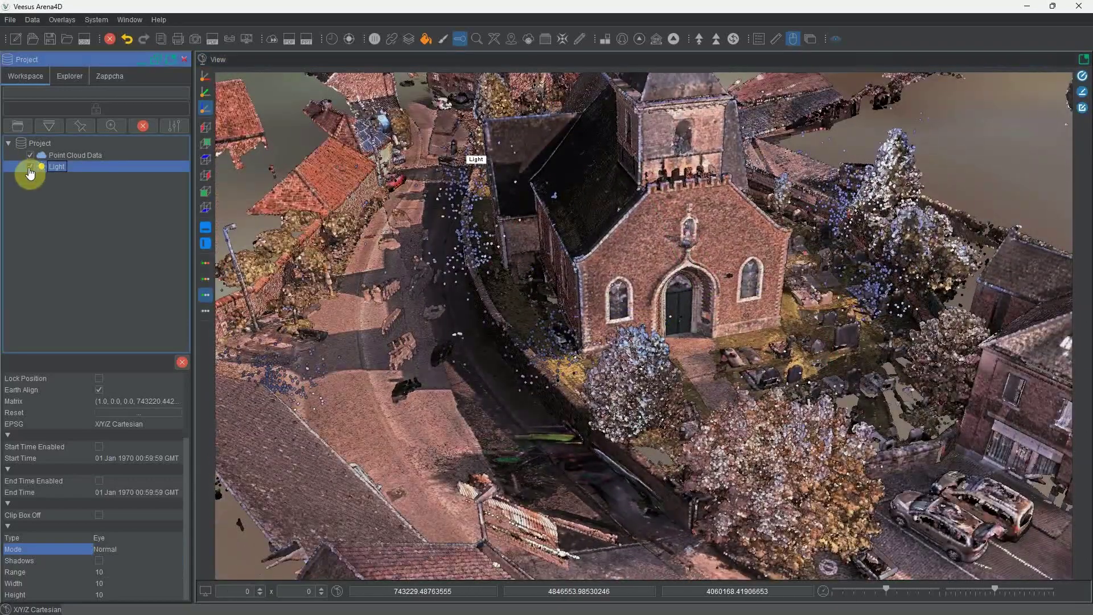
pyautogui.moveTo(471, 313); pyautogui.dragTo(629, 322)
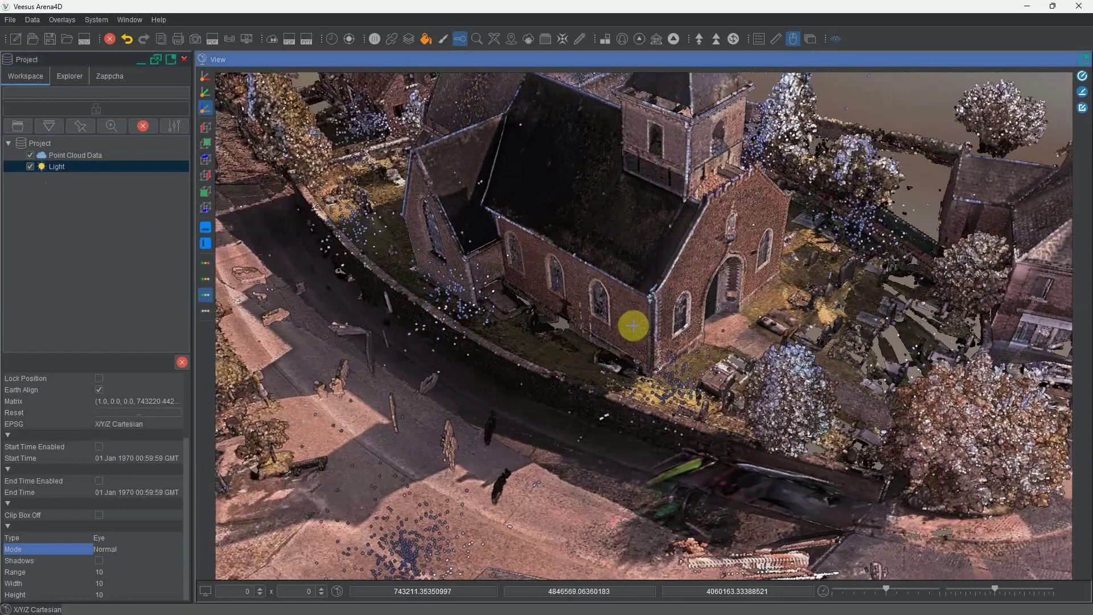
pyautogui.click(99, 561)
pyautogui.moveTo(563, 484)
pyautogui.mouseDown()
pyautogui.moveTo(774, 471)
pyautogui.moveTo(324, 449)
pyautogui.moveTo(659, 456)
pyautogui.moveTo(549, 486)
pyautogui.moveTo(586, 402)
pyautogui.moveTo(566, 435)
pyautogui.moveTo(654, 340)
pyautogui.moveTo(759, 405)
pyautogui.moveTo(793, 410)
pyautogui.moveTo(781, 401)
pyautogui.moveTo(643, 401)
pyautogui.mouseUp()
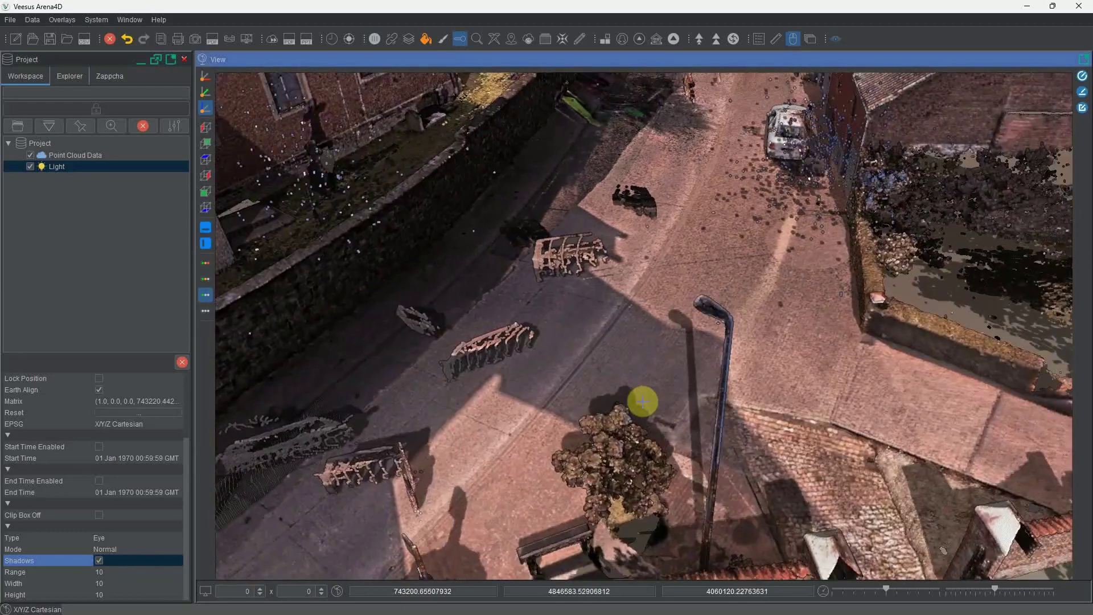
pyautogui.moveTo(664, 473)
pyautogui.mouseDown()
pyautogui.moveTo(725, 459)
pyautogui.moveTo(703, 456)
pyautogui.mouseUp()
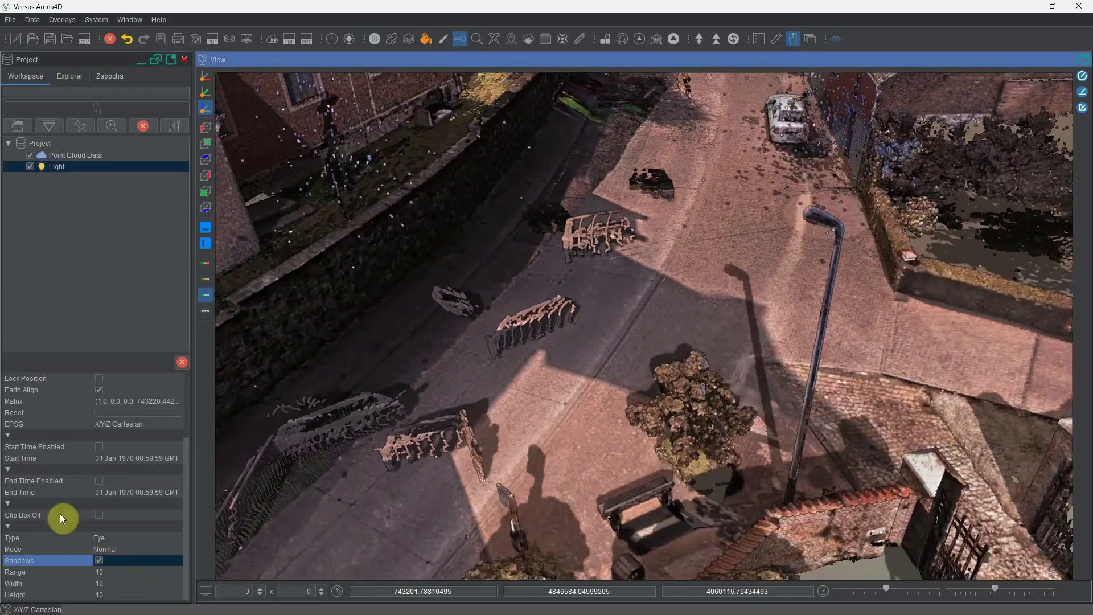
pyautogui.click(100, 561)
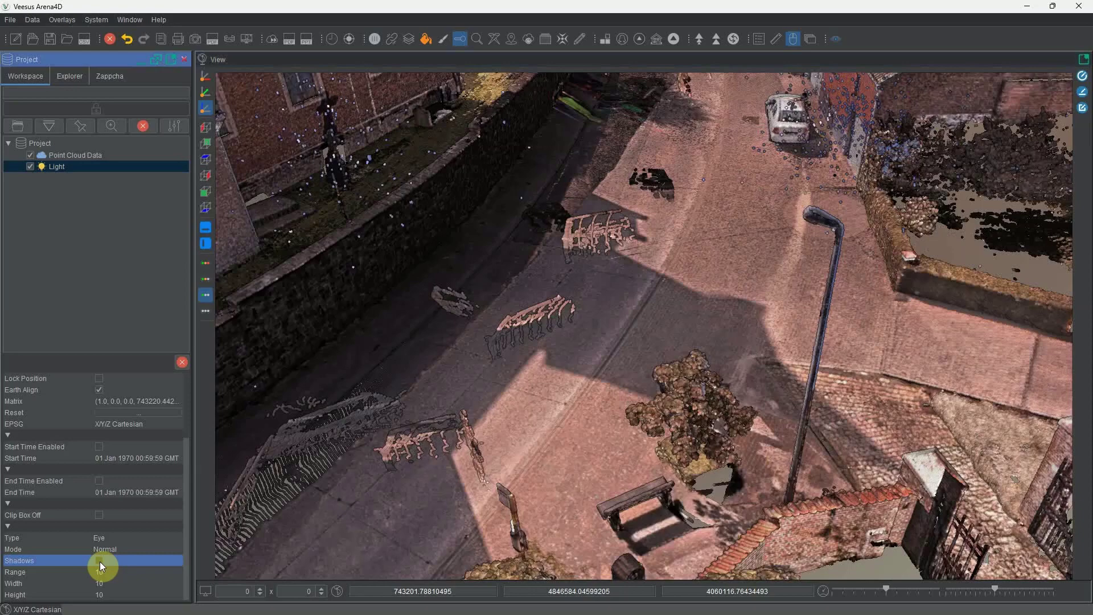
pyautogui.click(100, 561)
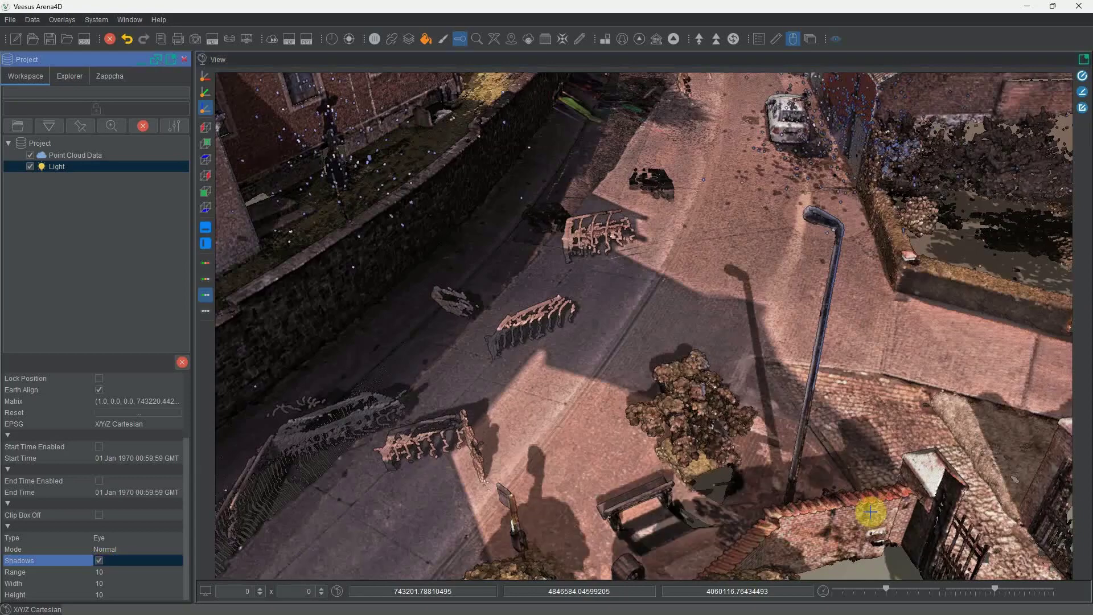
pyautogui.moveTo(870, 512)
pyautogui.mouseDown()
pyautogui.moveTo(793, 508)
pyautogui.moveTo(861, 513)
pyautogui.moveTo(586, 342)
pyautogui.moveTo(654, 339)
pyautogui.moveTo(640, 388)
pyautogui.moveTo(677, 389)
pyautogui.moveTo(698, 364)
pyautogui.moveTo(667, 378)
pyautogui.moveTo(732, 416)
pyautogui.moveTo(784, 419)
pyautogui.moveTo(740, 433)
pyautogui.moveTo(508, 429)
pyautogui.mouseUp()
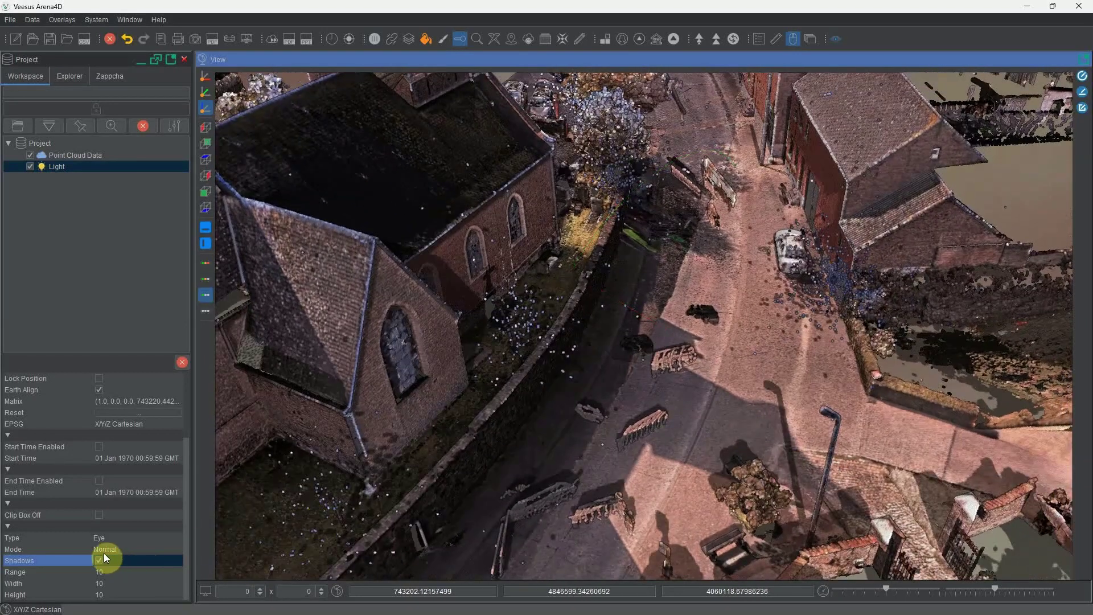
# Change the Light's Type to Fixed.
pyautogui.click(104, 538)
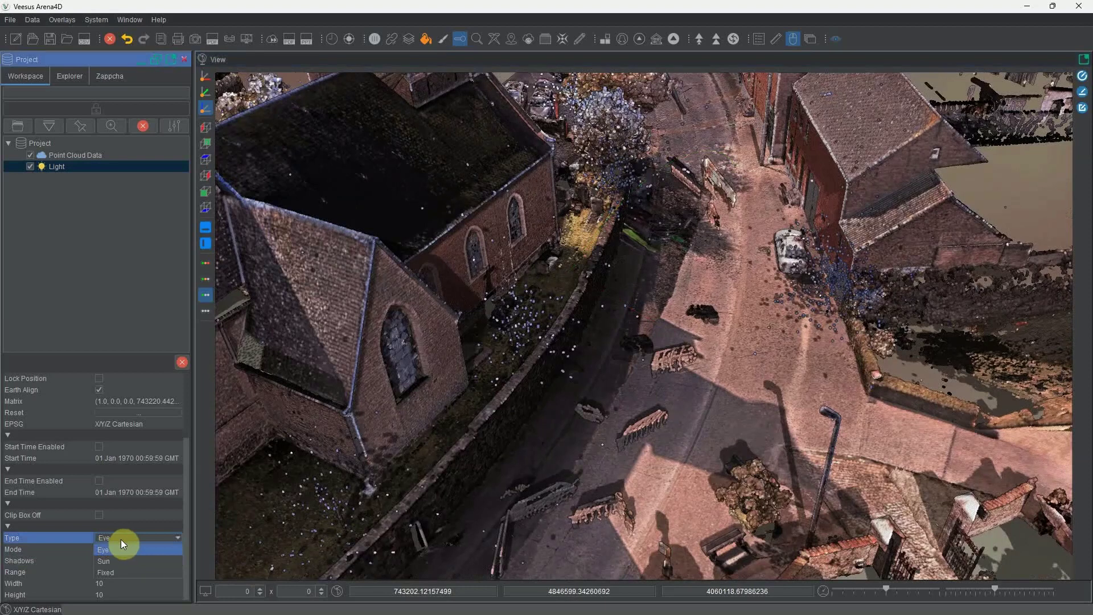
pyautogui.click(125, 572)
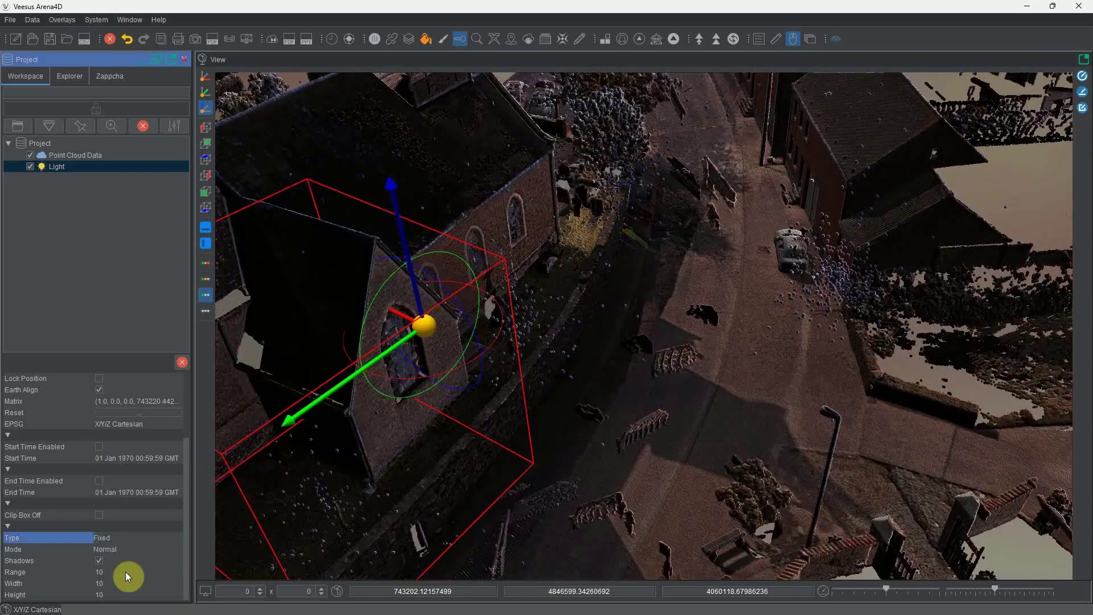
pyautogui.moveTo(666, 464); pyautogui.dragTo(536, 393)
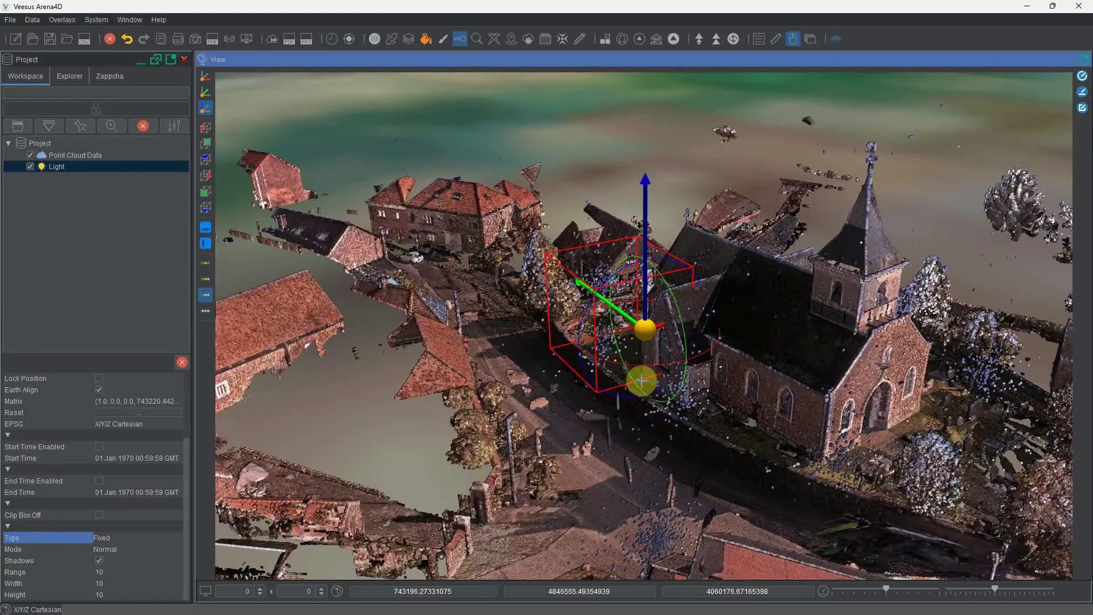
# Move the fixed light above the church beside the tower with the gizmo axes.
pyautogui.moveTo(639, 330); pyautogui.dragTo(1076, 366)
pyautogui.moveTo(1017, 415)
pyautogui.mouseDown()
pyautogui.moveTo(917, 408)
pyautogui.moveTo(754, 456)
pyautogui.moveTo(805, 384)
pyautogui.moveTo(771, 361)
pyautogui.moveTo(1054, 425)
pyautogui.moveTo(1065, 336)
pyautogui.moveTo(962, 257)
pyautogui.mouseUp()
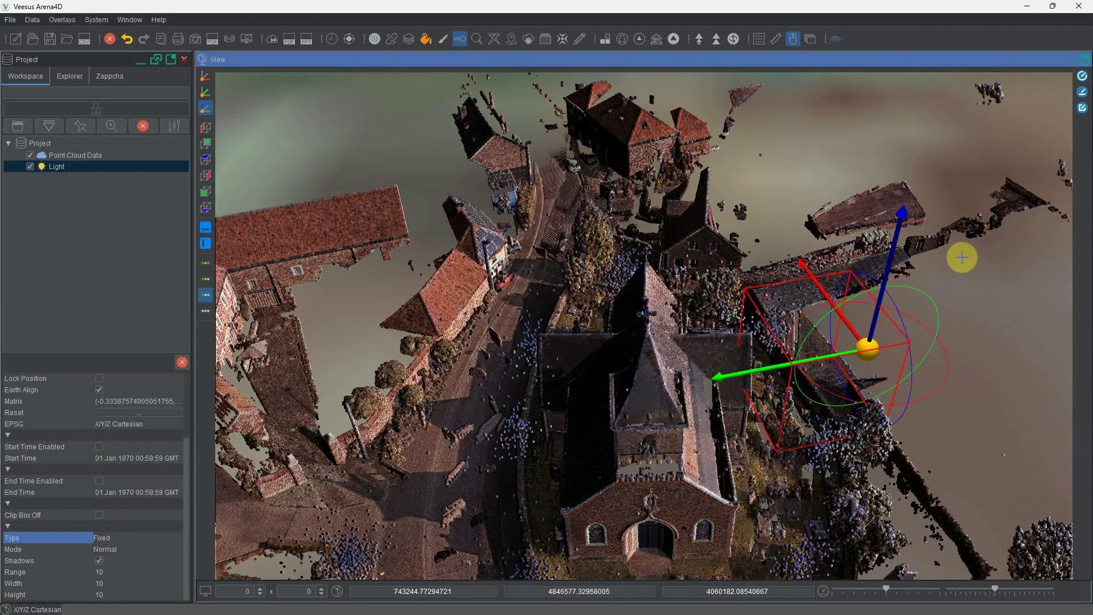
pyautogui.moveTo(892, 259); pyautogui.dragTo(894, 48)
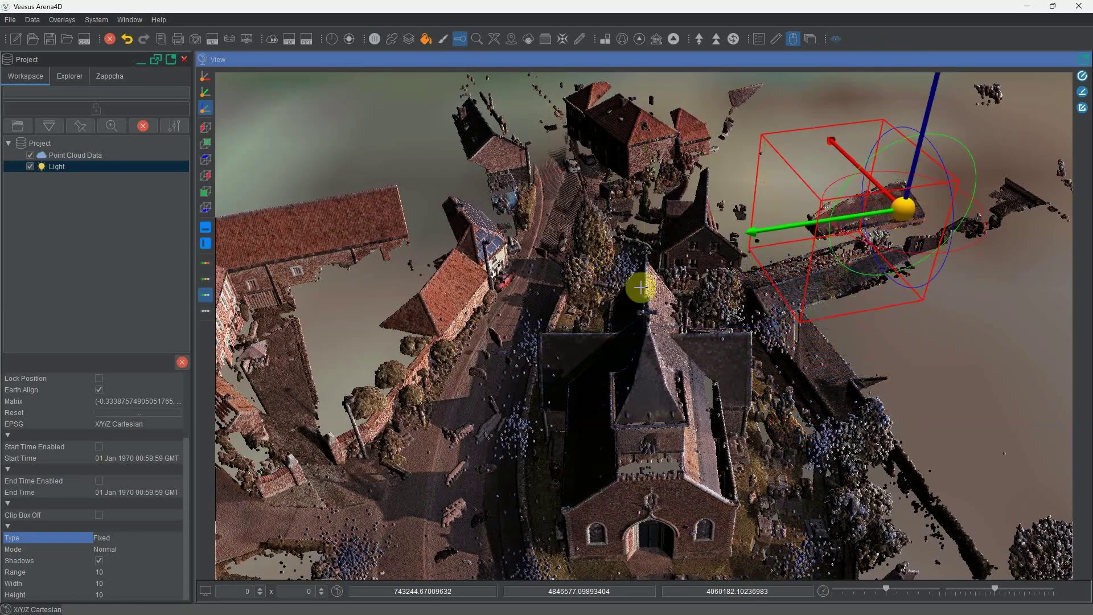
pyautogui.moveTo(652, 379); pyautogui.dragTo(622, 459)
pyautogui.moveTo(654, 276); pyautogui.dragTo(602, 295)
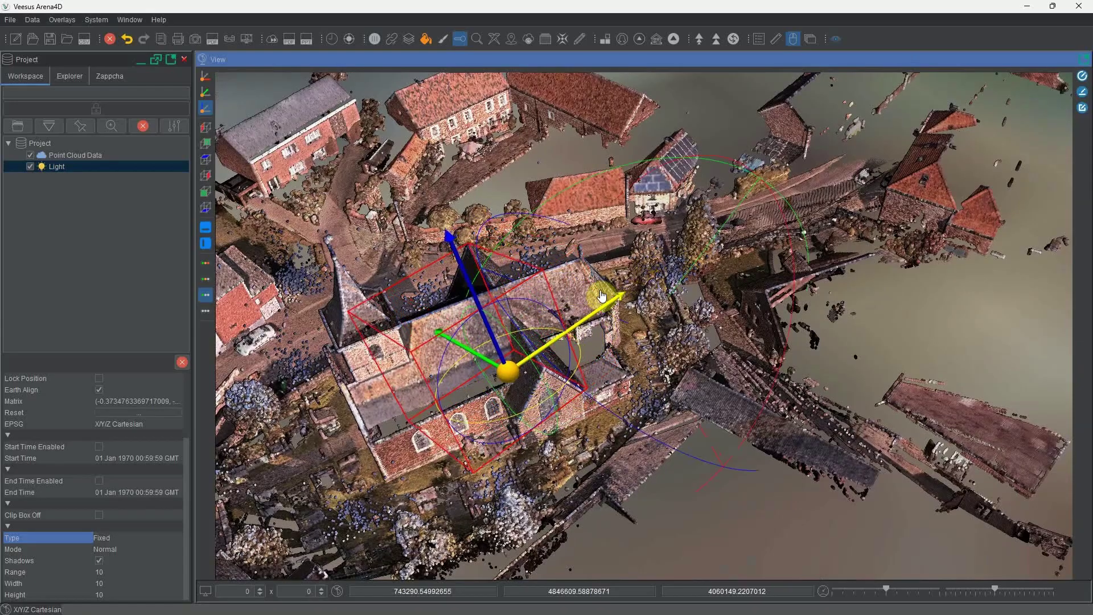
pyautogui.moveTo(691, 398); pyautogui.dragTo(913, 377)
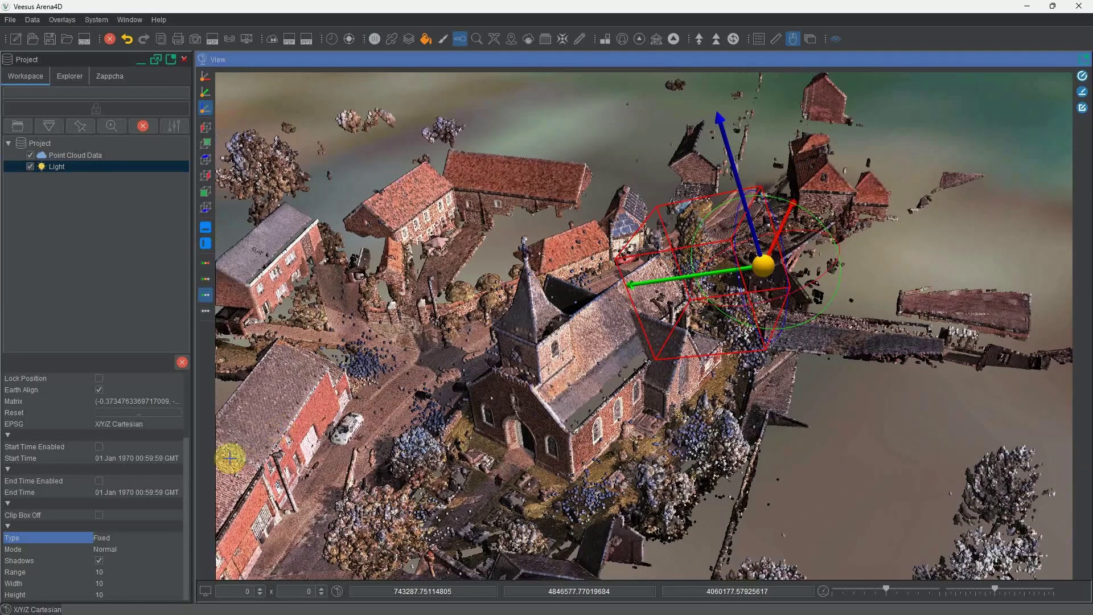
# Set the light's Range and Width to 100 and its Height to 50.
pyautogui.click(117, 570)
pyautogui.write('1')
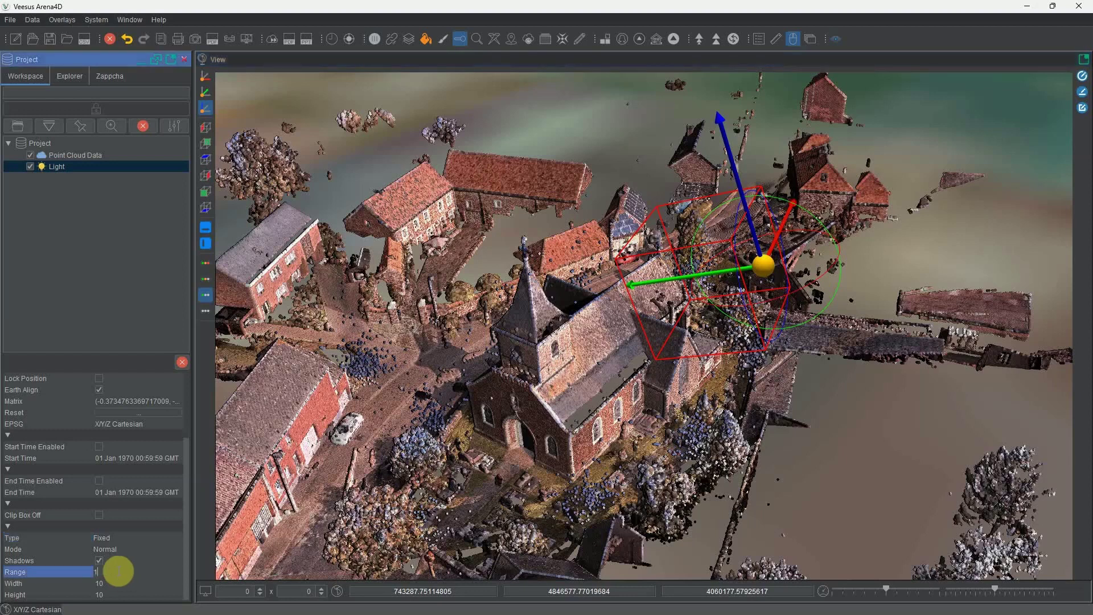
pyautogui.write('00')
pyautogui.press('Return')
pyautogui.click(126, 584)
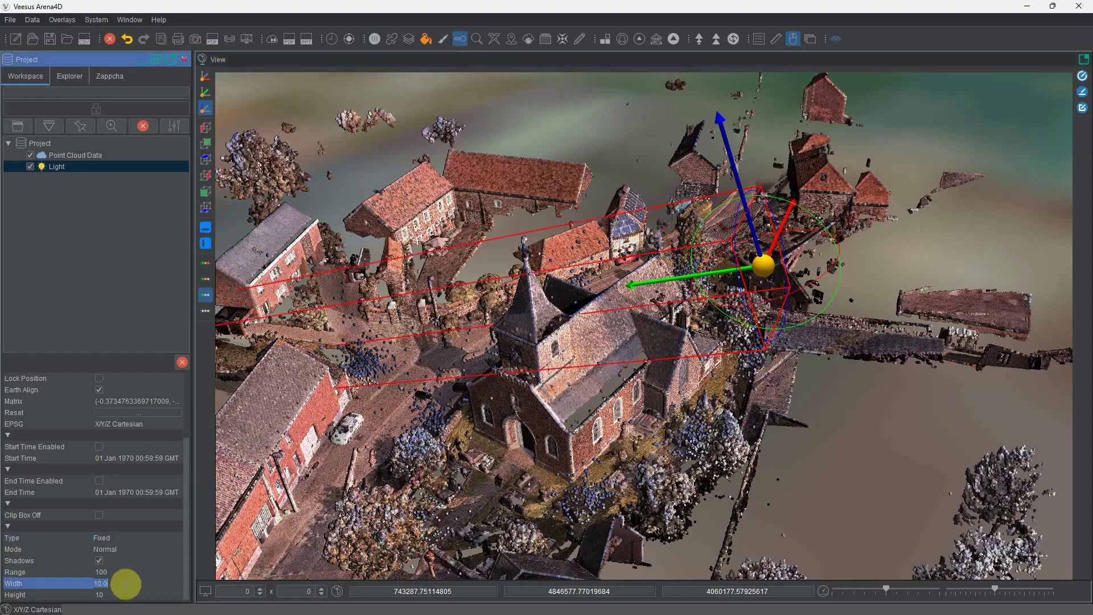
pyautogui.write('100')
pyautogui.press('Return')
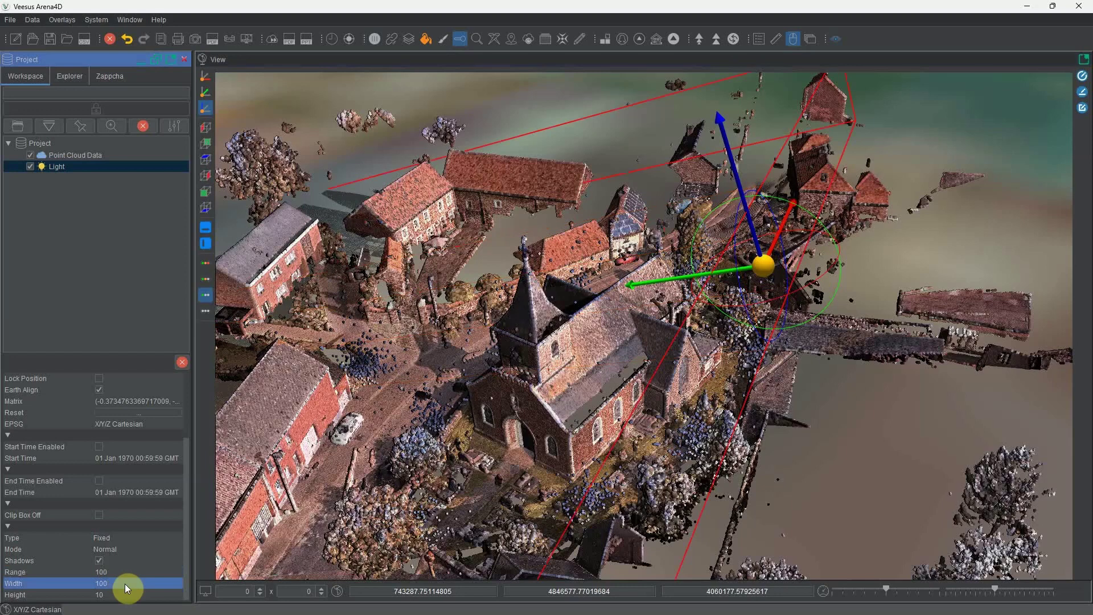
pyautogui.click(123, 595)
pyautogui.write('50')
pyautogui.press('Return')
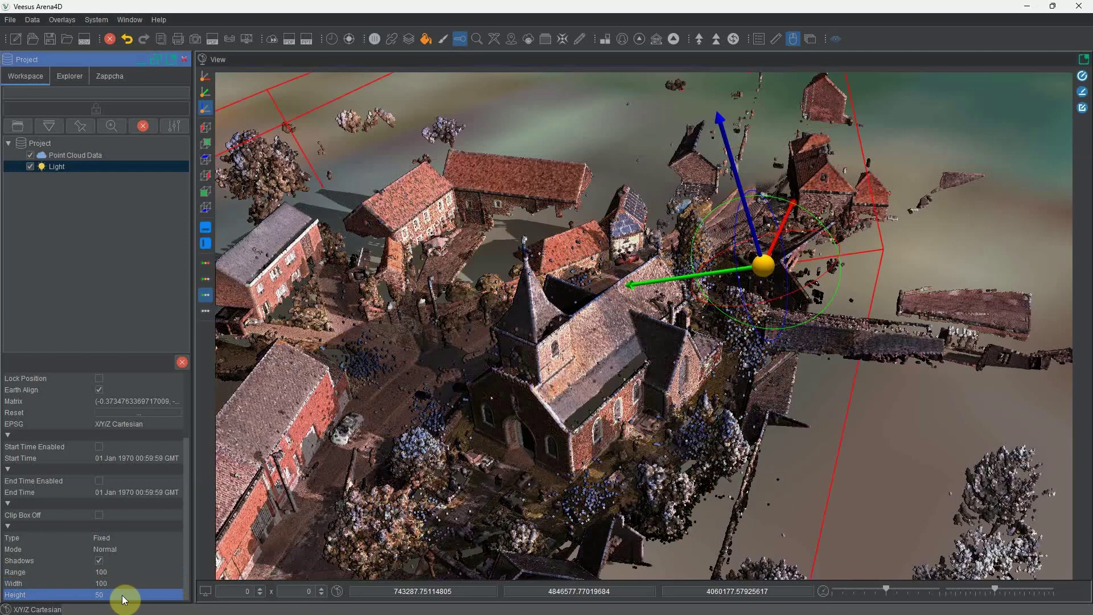
# Turn the light with the gizmo's rotation ring to re-angle shadows across the church.
pyautogui.moveTo(415, 454); pyautogui.dragTo(371, 503)
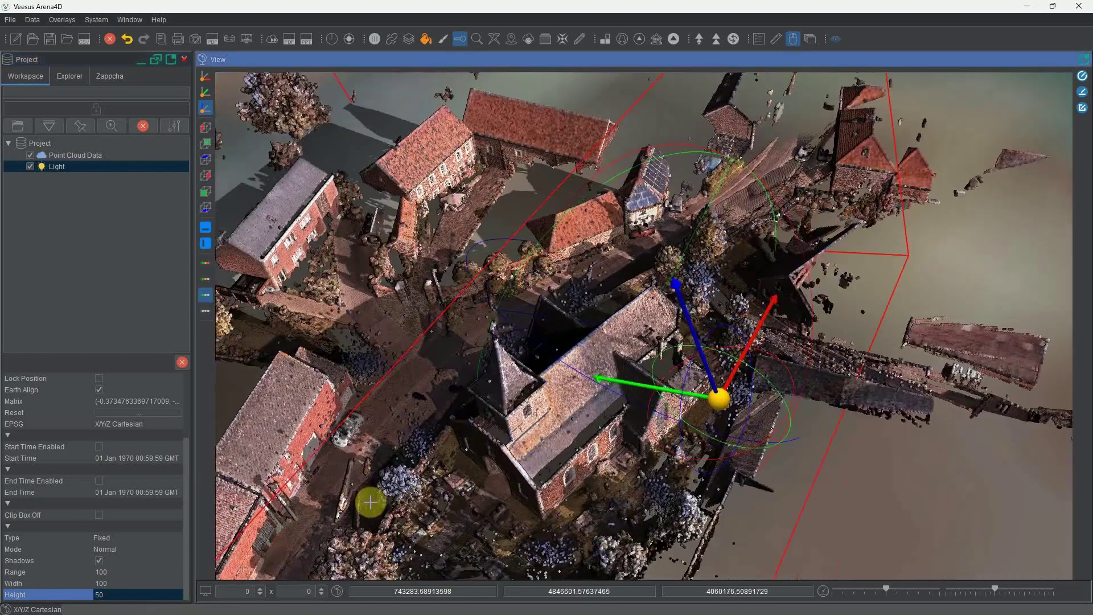
pyautogui.moveTo(307, 487); pyautogui.dragTo(456, 296)
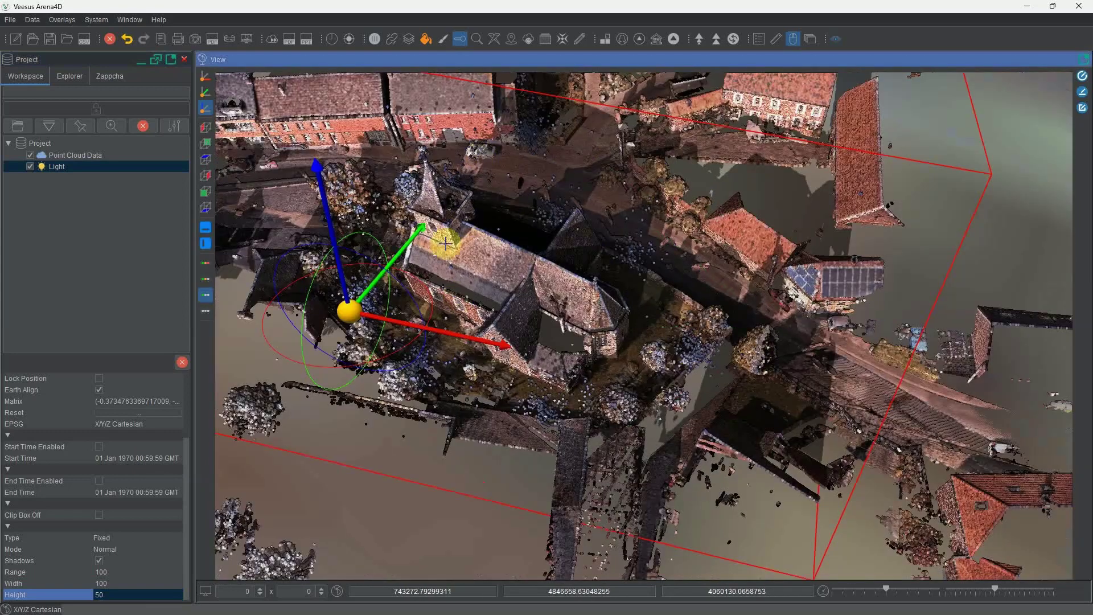
pyautogui.moveTo(387, 348); pyautogui.dragTo(388, 359)
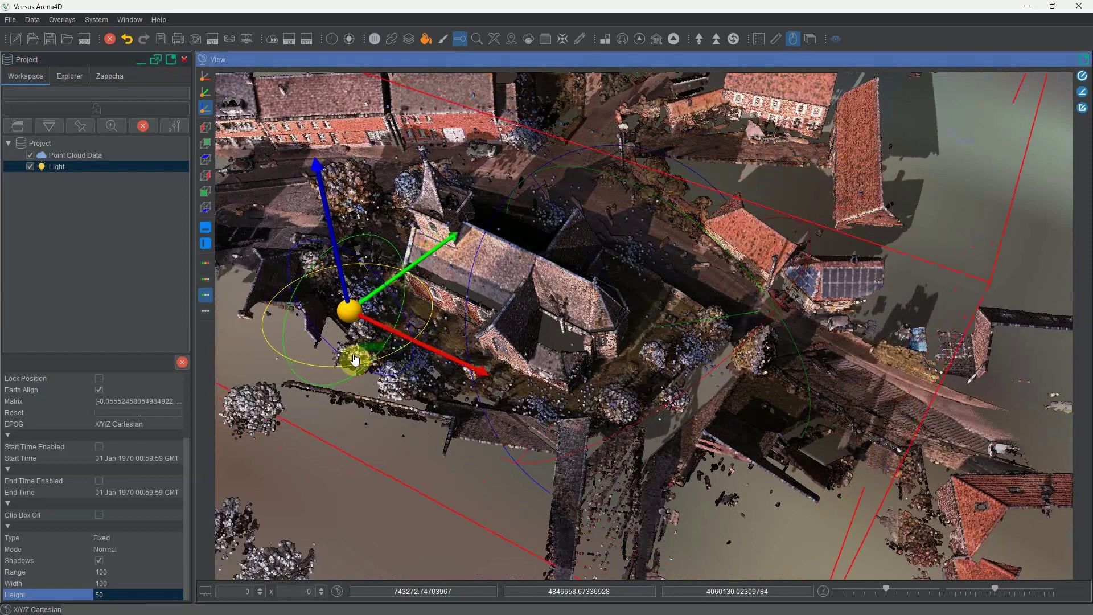
pyautogui.moveTo(354, 359)
pyautogui.mouseDown()
pyautogui.moveTo(402, 359)
pyautogui.moveTo(361, 342)
pyautogui.mouseUp()
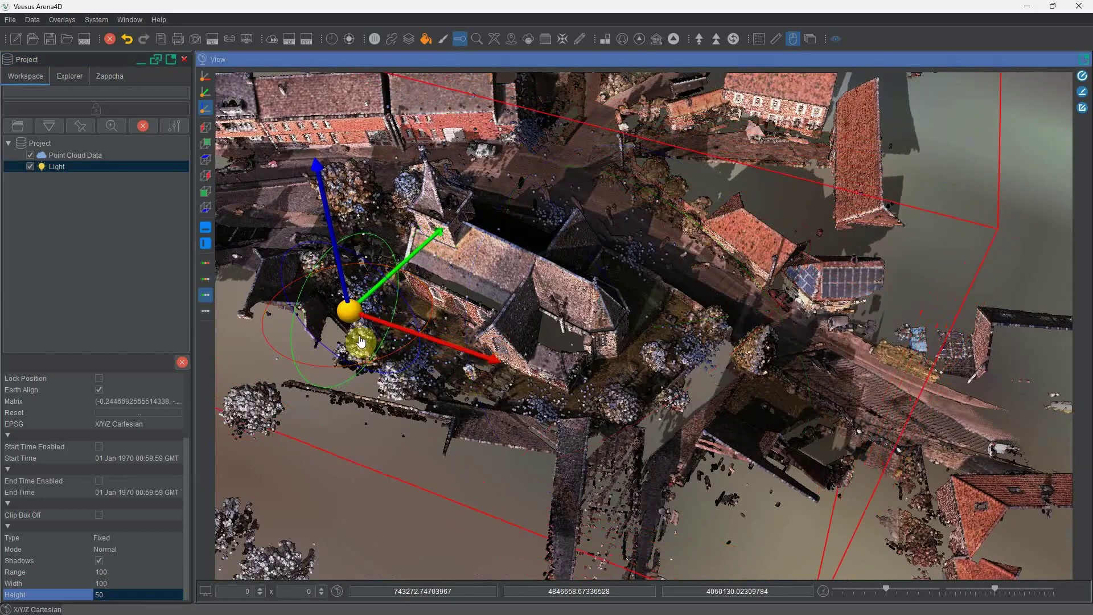
pyautogui.moveTo(290, 328); pyautogui.dragTo(353, 317)
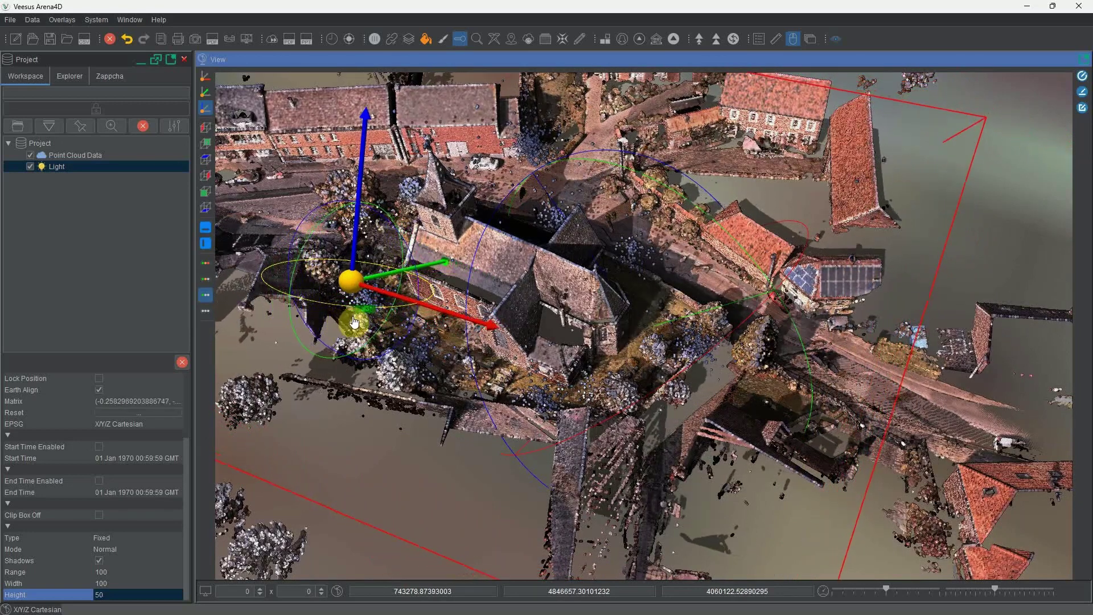
# Switch the light's Type from Fixed to Sun.
pyautogui.click(117, 537)
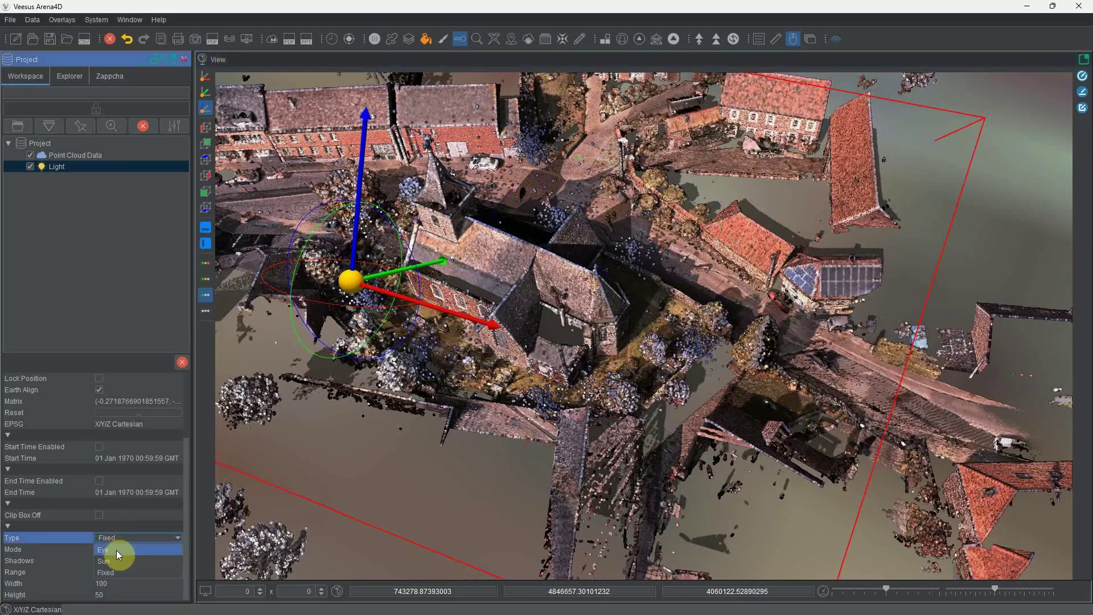
pyautogui.click(115, 561)
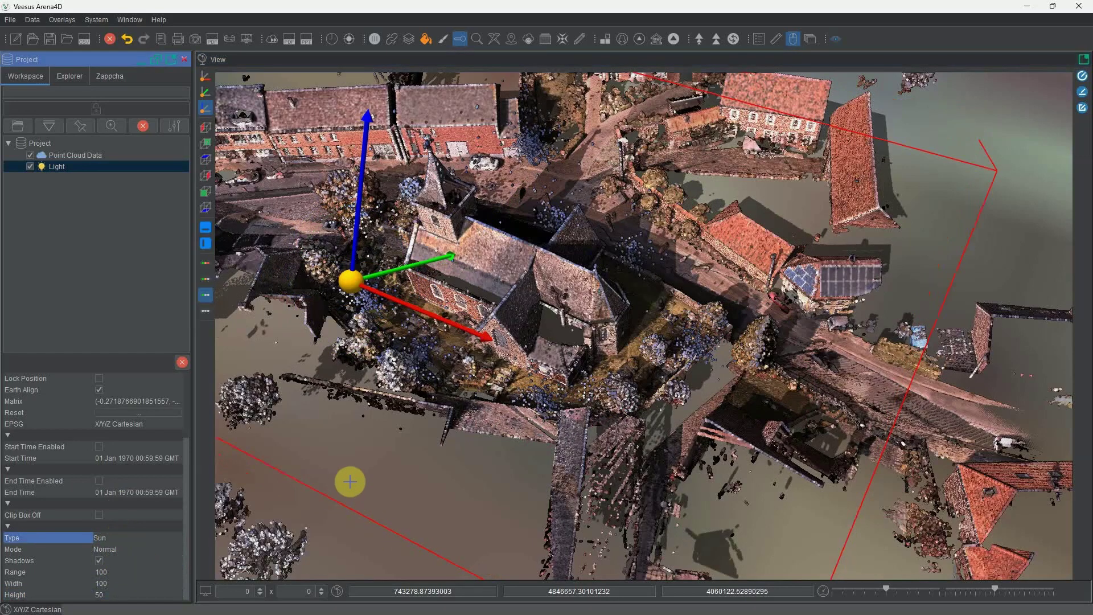
pyautogui.moveTo(354, 476); pyautogui.dragTo(684, 410)
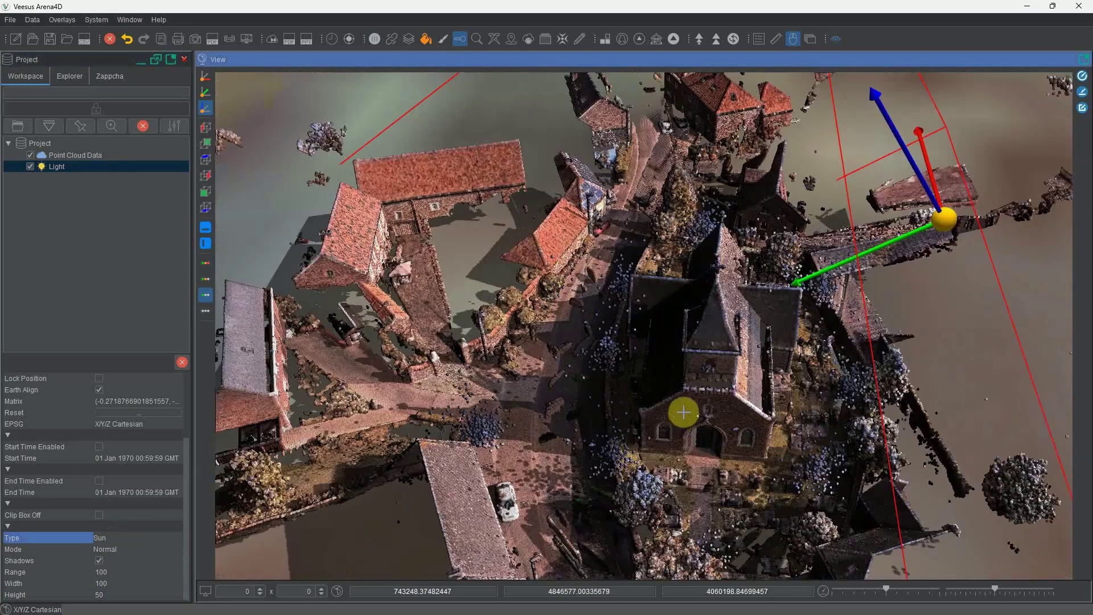
# Open the sun date and time settings and untick Use current date/time.
pyautogui.click(330, 40)
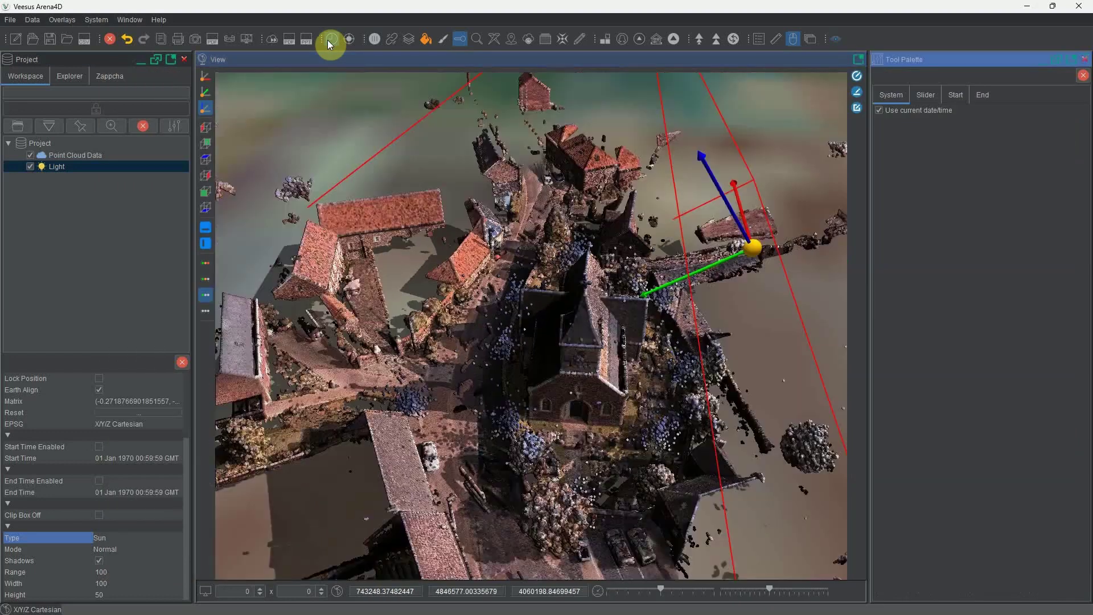
pyautogui.click(883, 114)
pyautogui.click(881, 153)
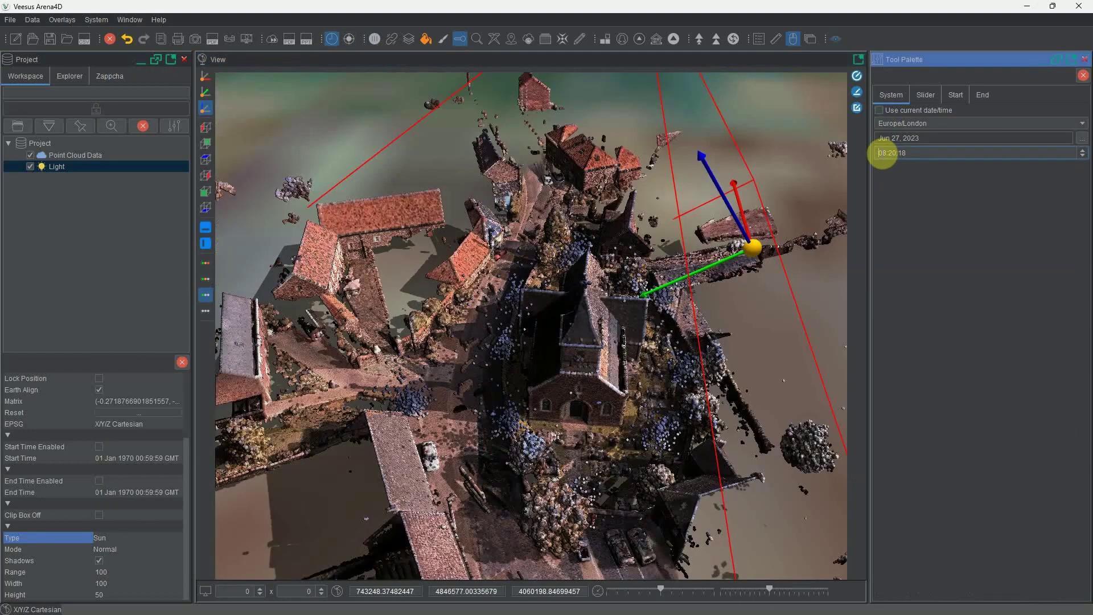
# Set the sun time to 07:20 on Jun 27, 2023, Europe/London, and close the panel.
pyautogui.click(1082, 151)
pyautogui.click(1082, 150)
pyautogui.click(1082, 151)
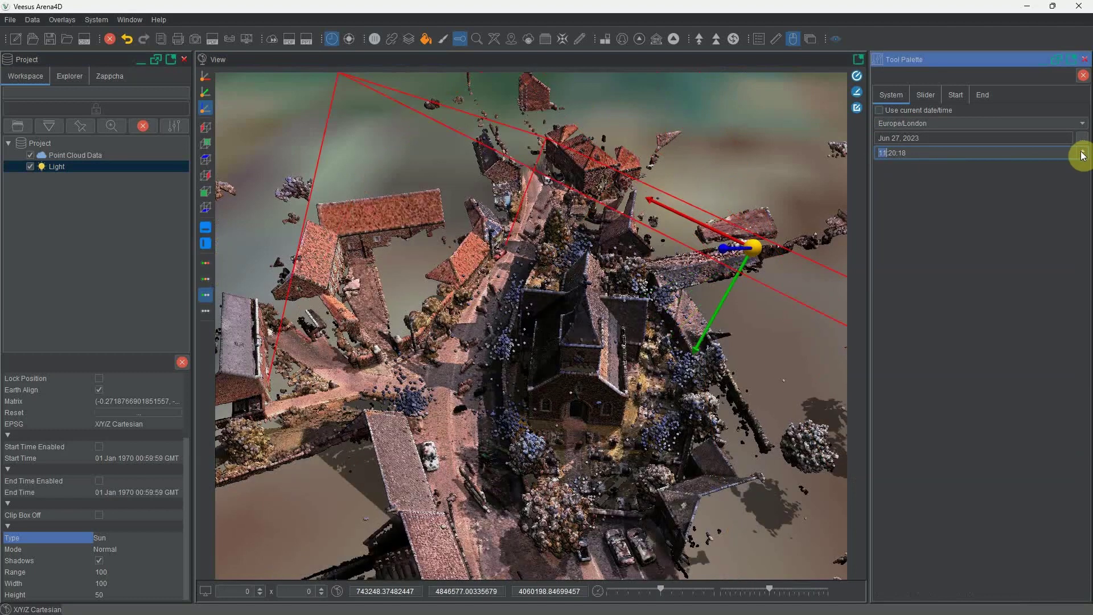
pyautogui.click(1082, 150)
pyautogui.click(1082, 151)
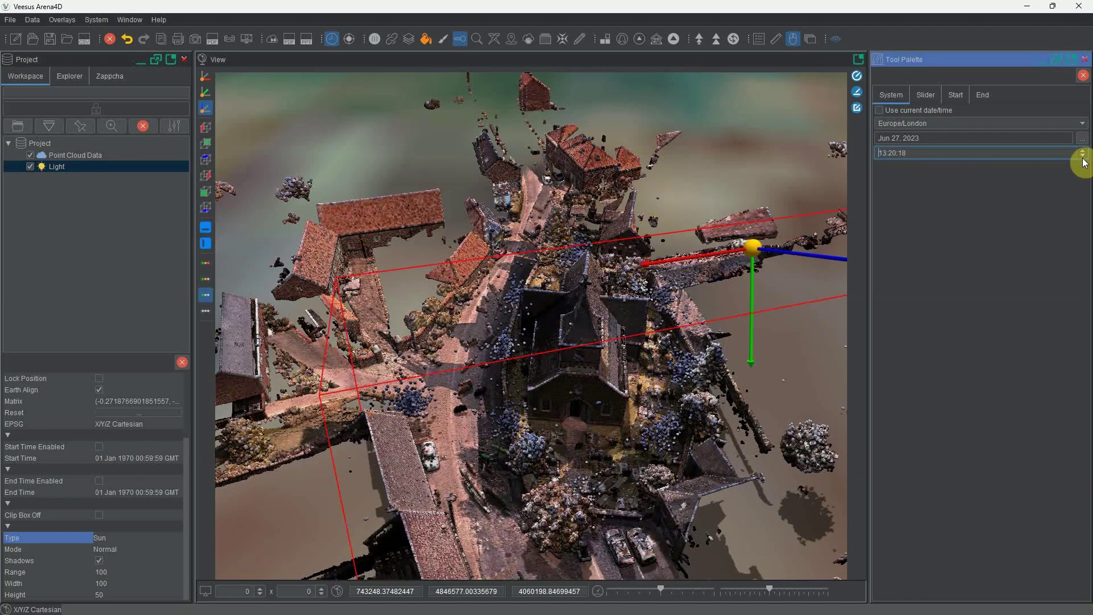
pyautogui.click(1083, 158)
pyautogui.click(1082, 159)
pyautogui.click(1083, 159)
pyautogui.click(1083, 159)
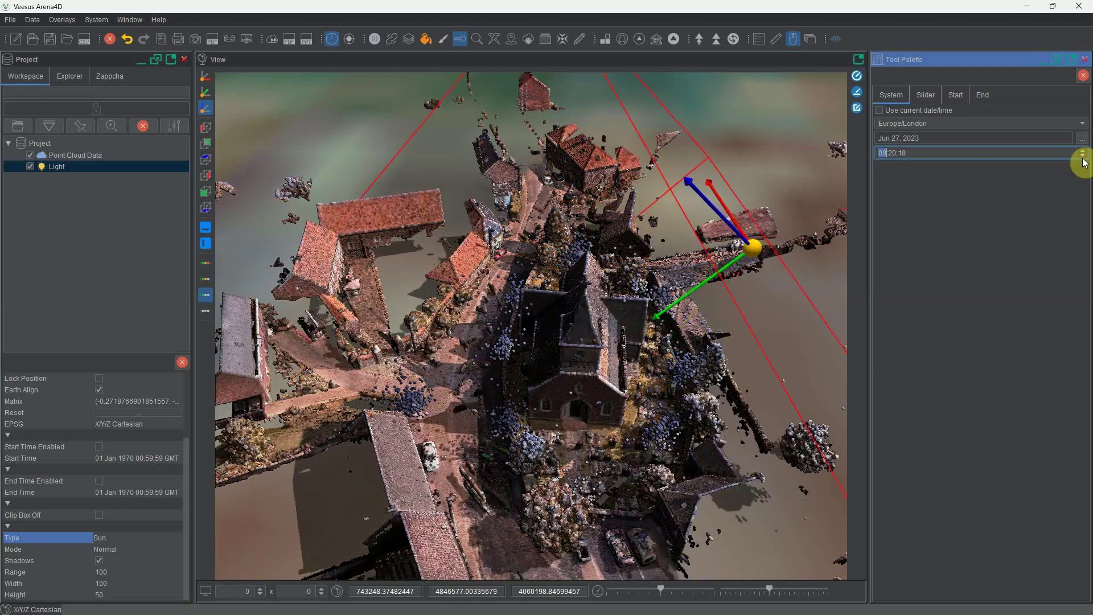
pyautogui.click(1083, 158)
pyautogui.click(1083, 158)
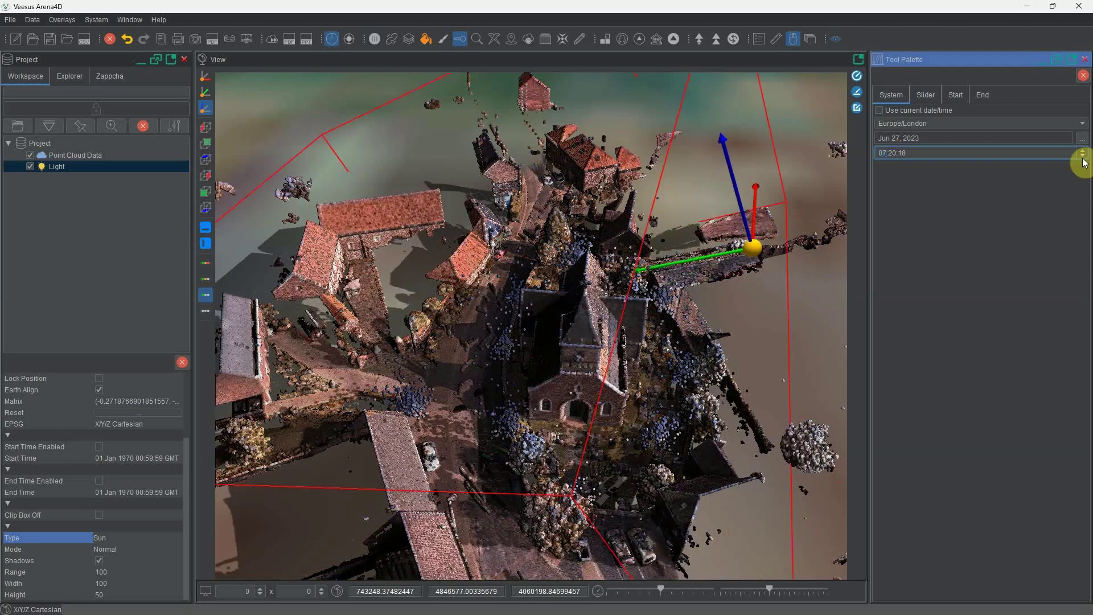
pyautogui.click(1084, 75)
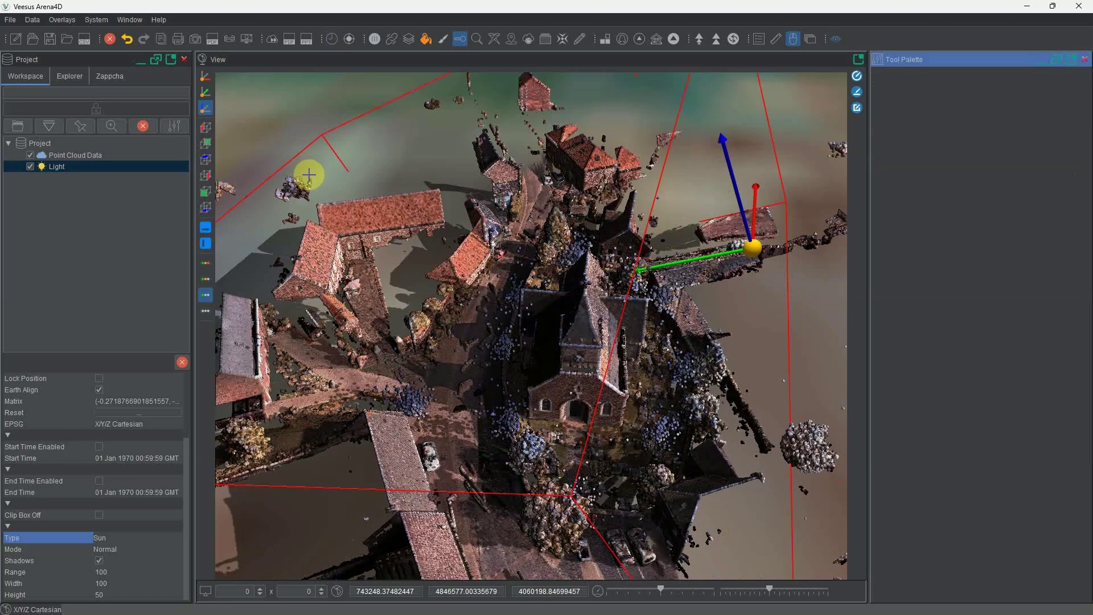
# Show the Animator panel, then add and select a new animation.
pyautogui.click(131, 22)
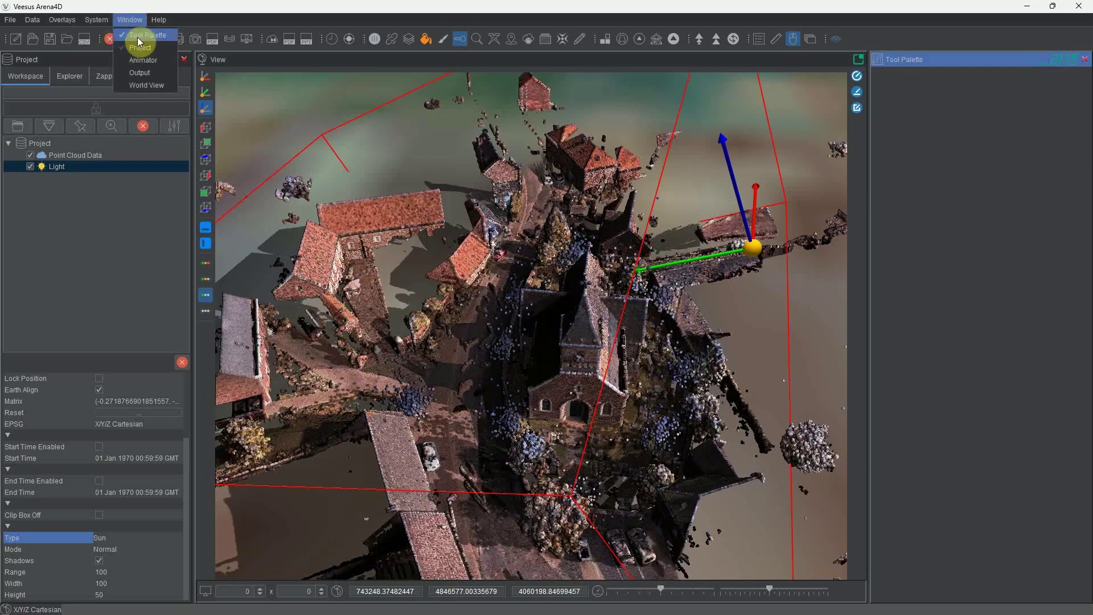
pyautogui.click(138, 60)
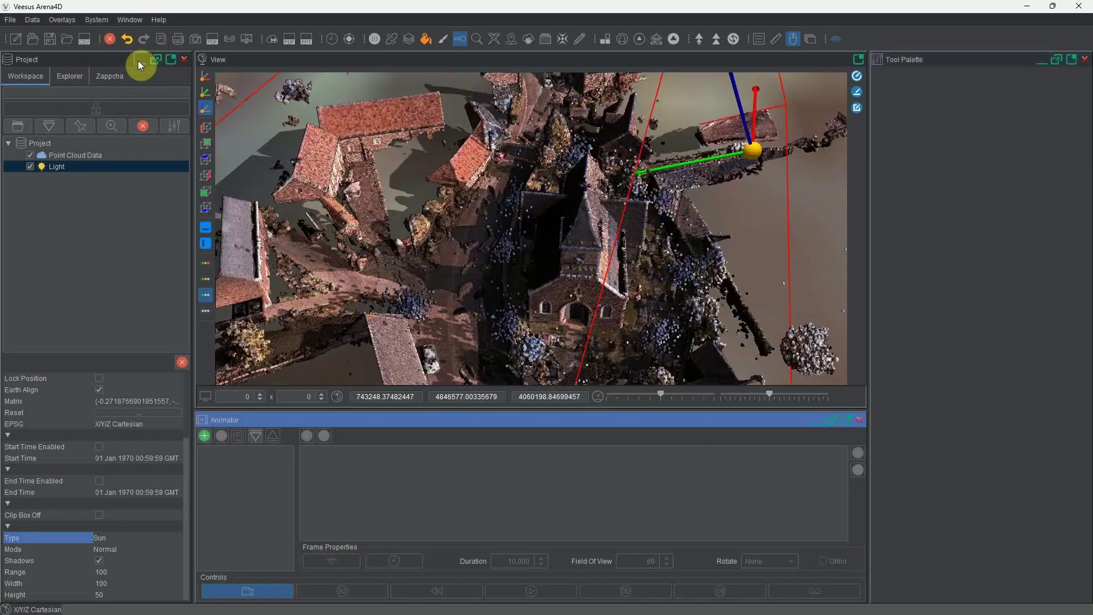
pyautogui.click(204, 436)
pyautogui.click(221, 452)
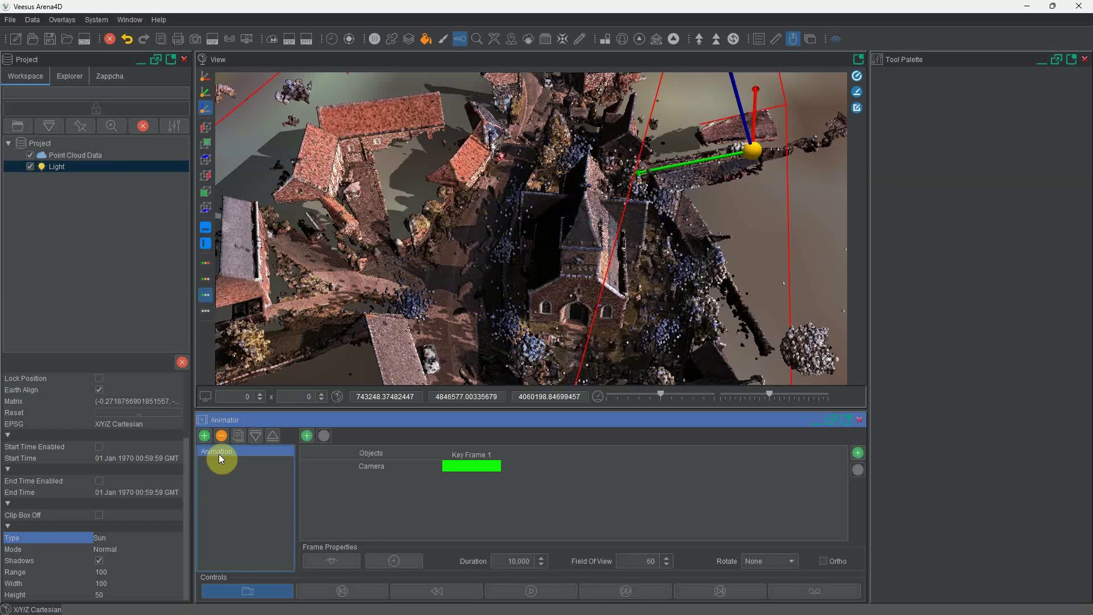
# Add a second camera key frame with a duration of 10000.
pyautogui.click(473, 465)
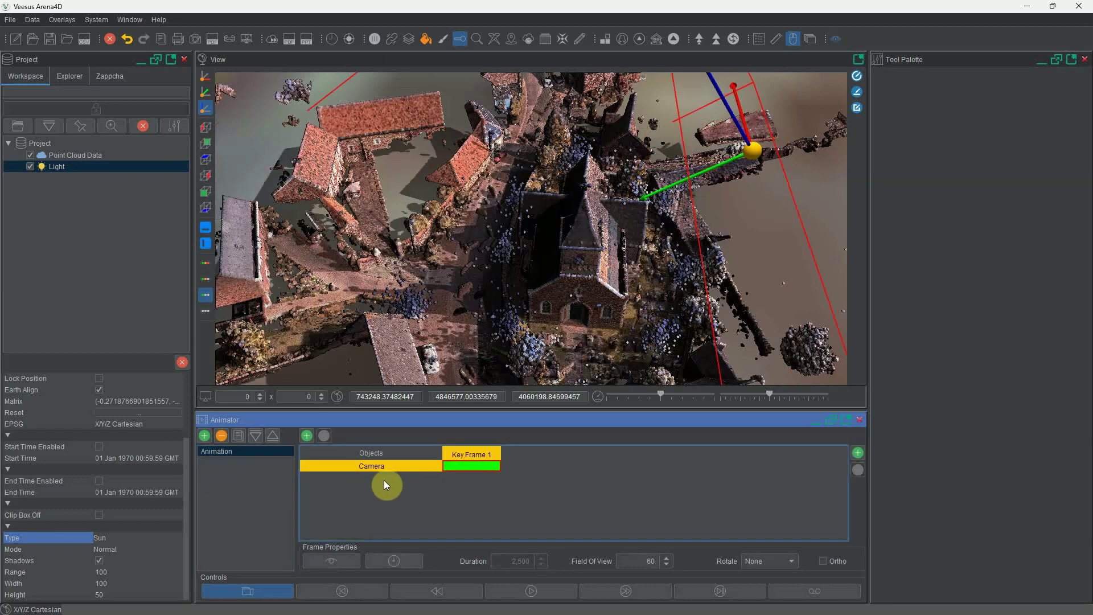
pyautogui.click(303, 436)
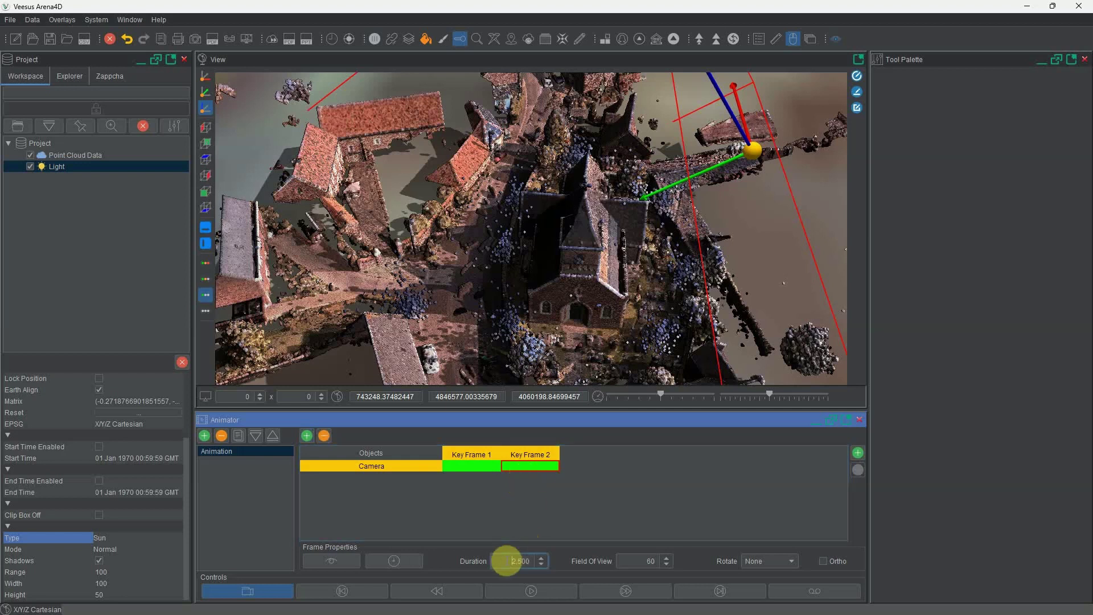
pyautogui.doubleClick(511, 561)
pyautogui.write('100')
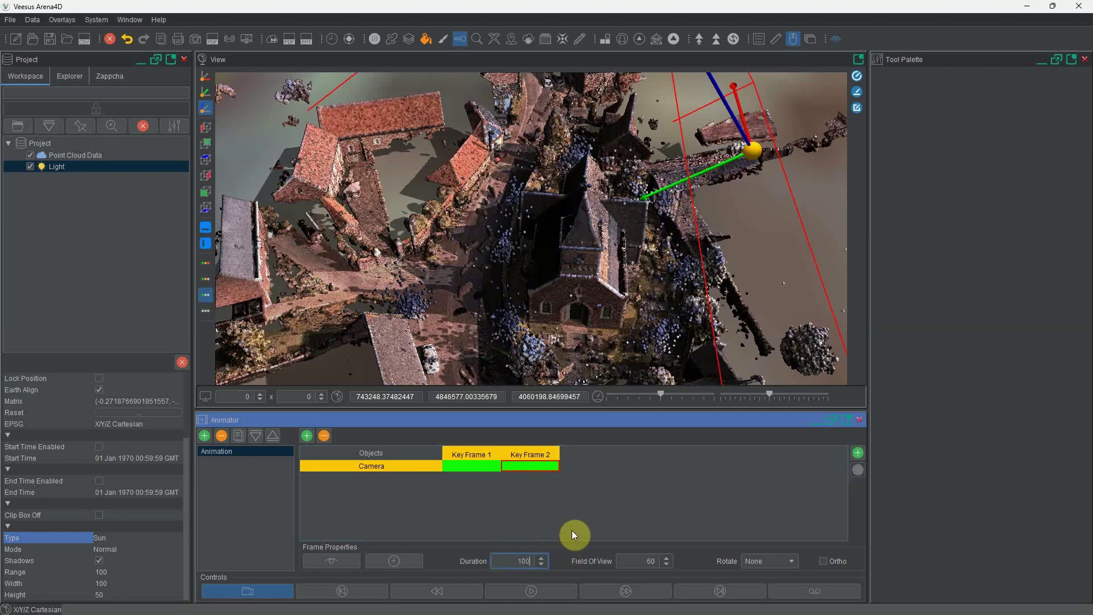
pyautogui.press('Return')
# Check Key Frame 1's sun time of 08:20:52, then set Key Frame 2's to 18:20:52.
pyautogui.click(485, 468)
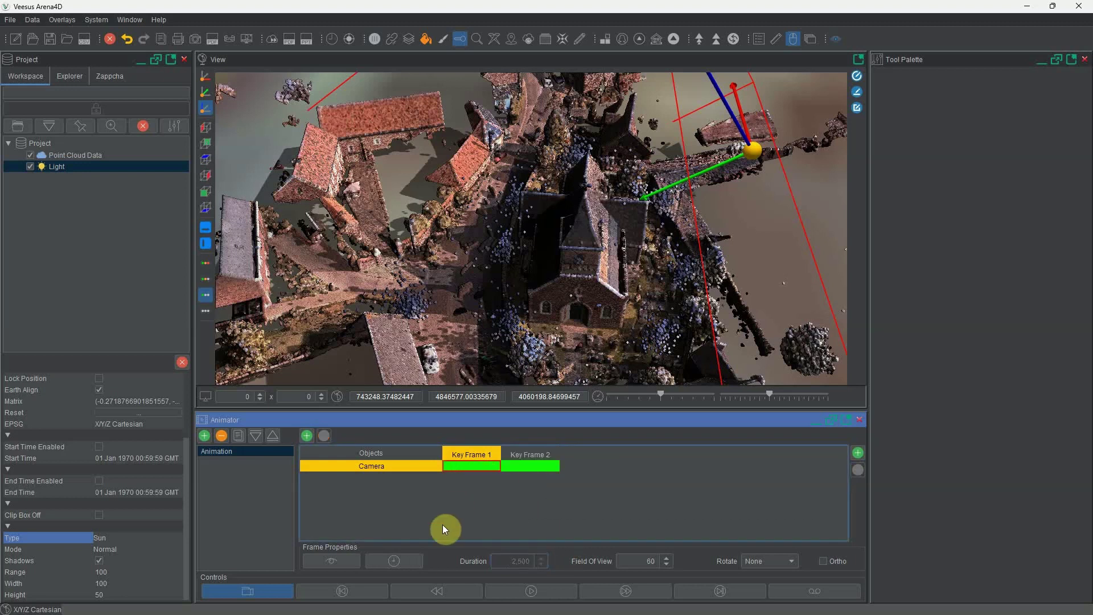
pyautogui.click(402, 560)
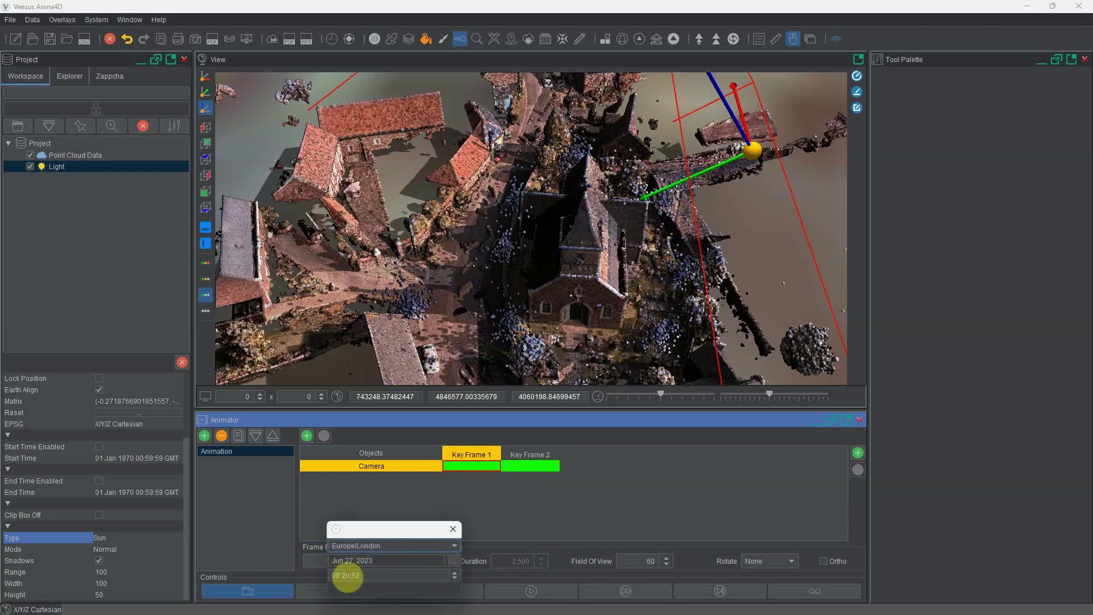
pyautogui.click(452, 531)
pyautogui.click(518, 467)
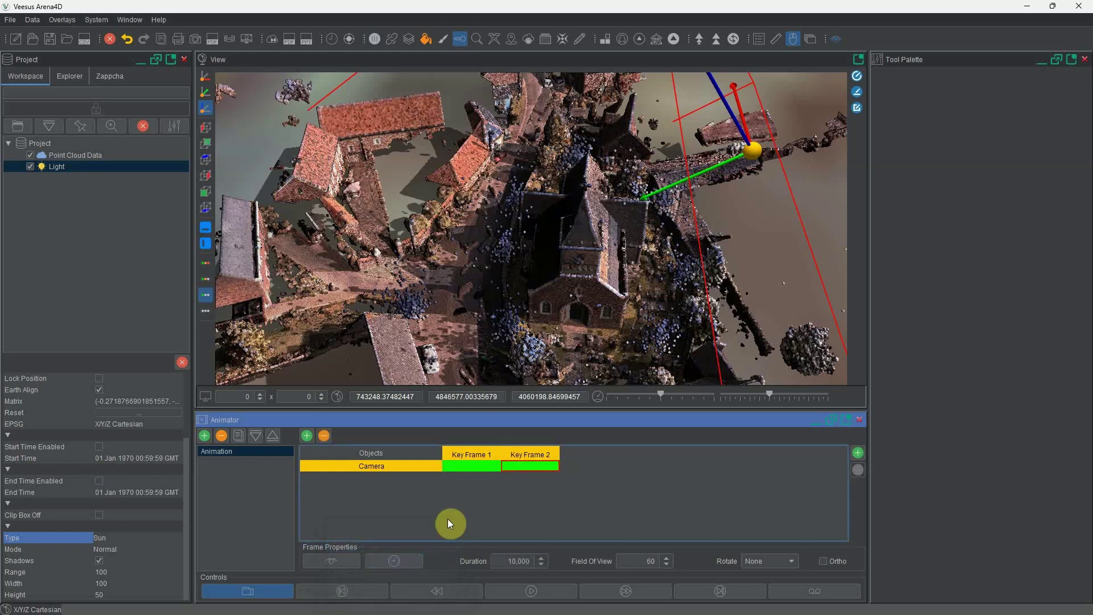
pyautogui.click(416, 559)
pyautogui.click(353, 574)
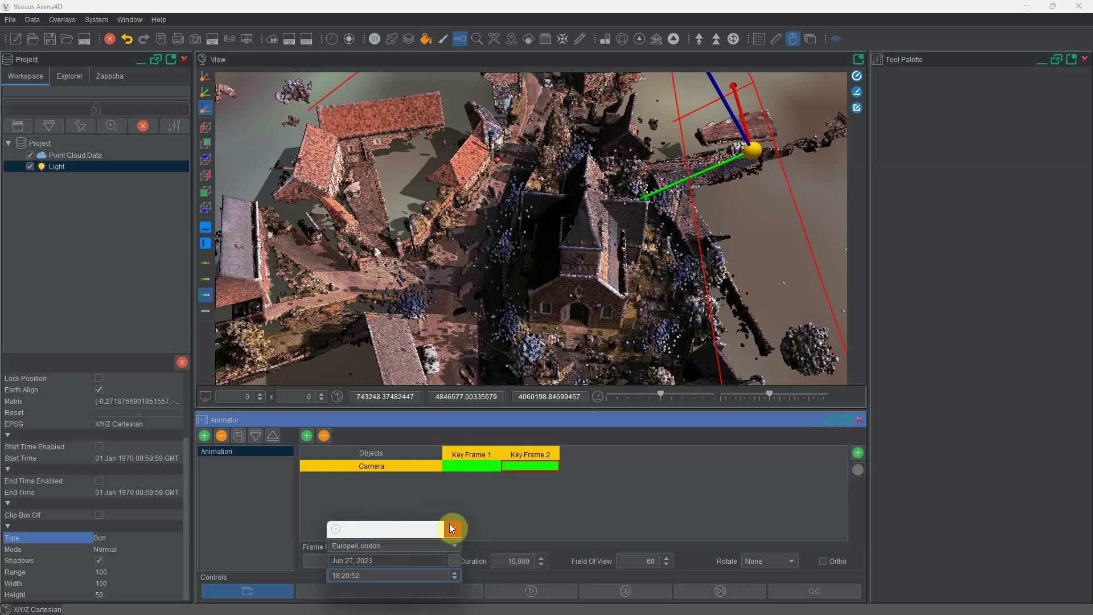
pyautogui.click(452, 528)
# Rewind to the first keyframe and play the two-keyframe morning-to-evening sun animation.
pyautogui.click(377, 593)
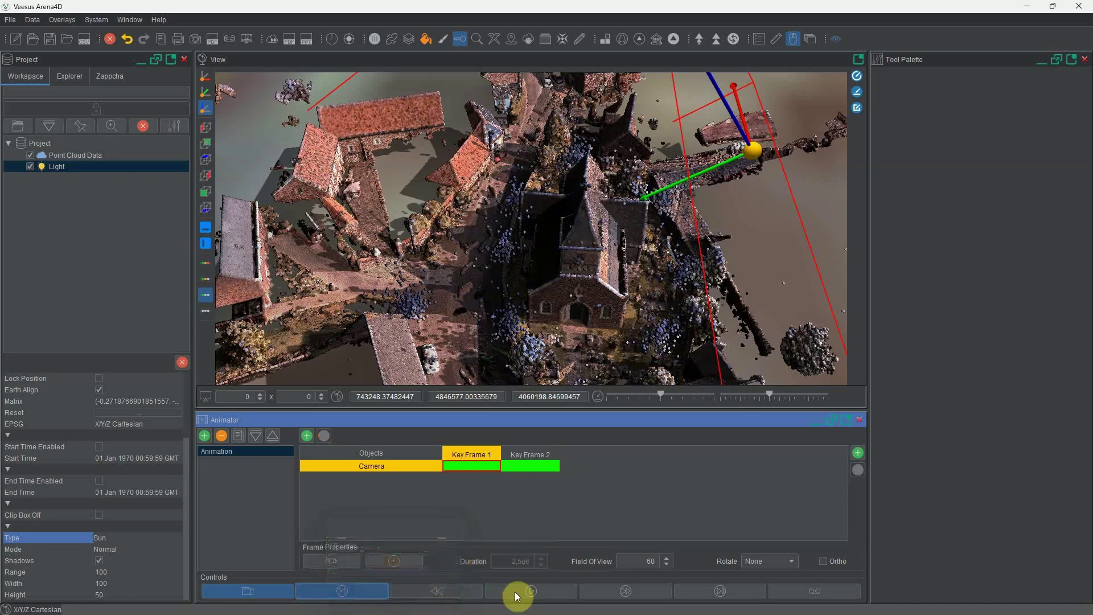
pyautogui.click(517, 594)
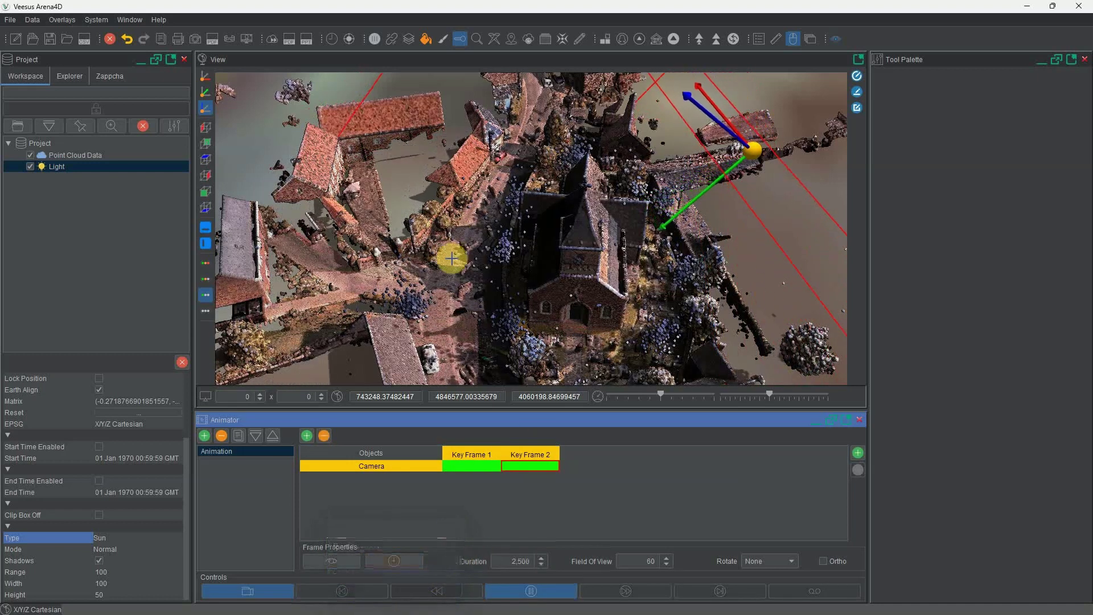